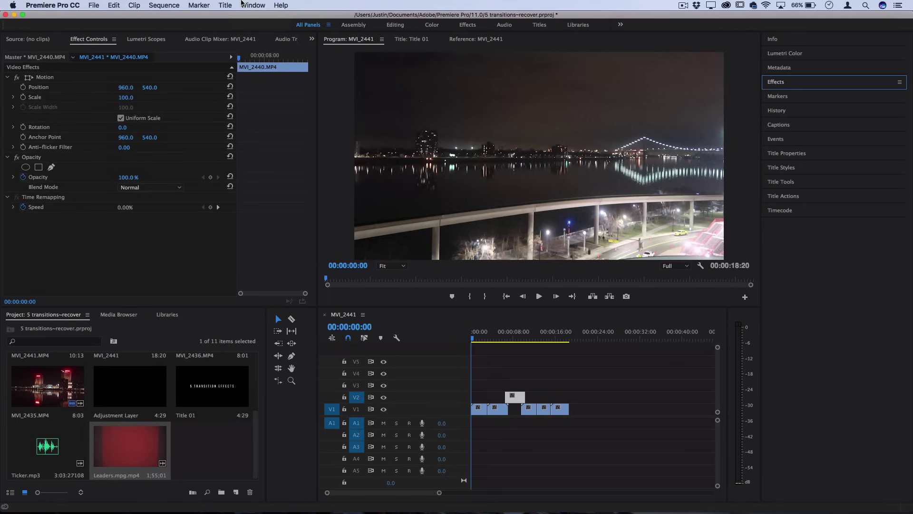
# Scrub the timeline to about 2 seconds to preview the opening clips.
pyautogui.click(490, 347)
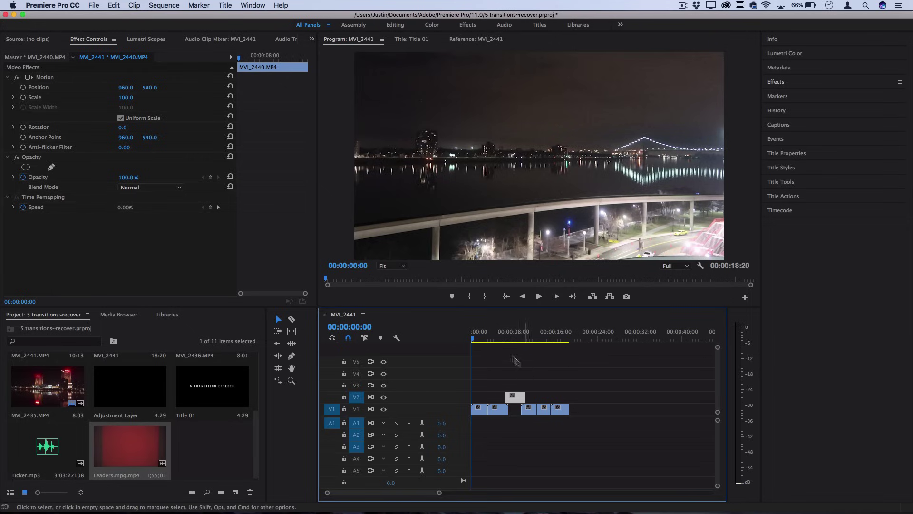
pyautogui.click(483, 339)
pyautogui.moveTo(483, 339)
pyautogui.mouseDown()
pyautogui.moveTo(546, 339)
pyautogui.moveTo(488, 341)
pyautogui.mouseUp()
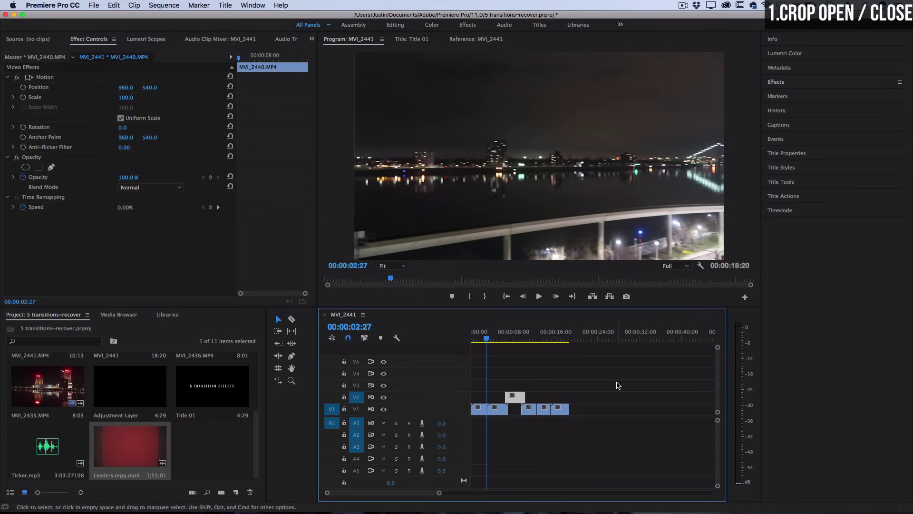
# Show the Effects panel's folders and reset the workspace to its saved layout.
pyautogui.hotkey('shift', '7')
pyautogui.click(795, 87)
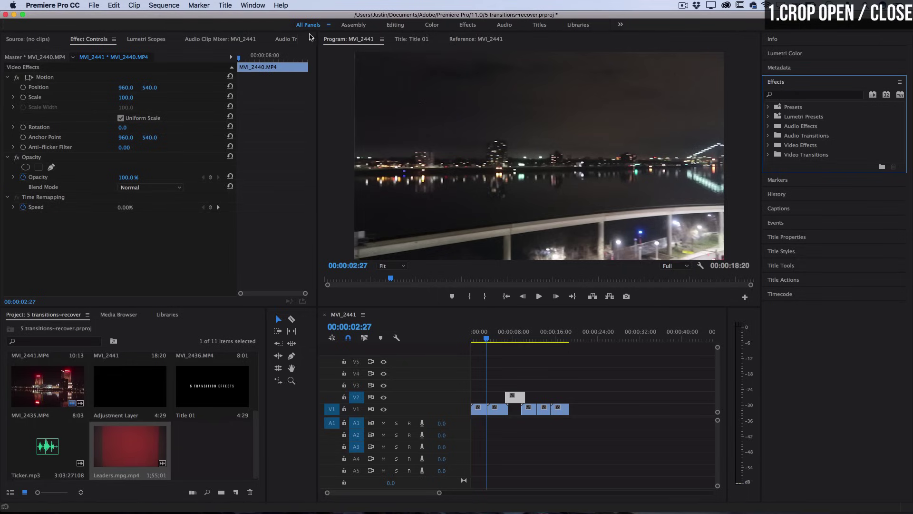
pyautogui.click(252, 5)
pyautogui.moveTo(261, 19)
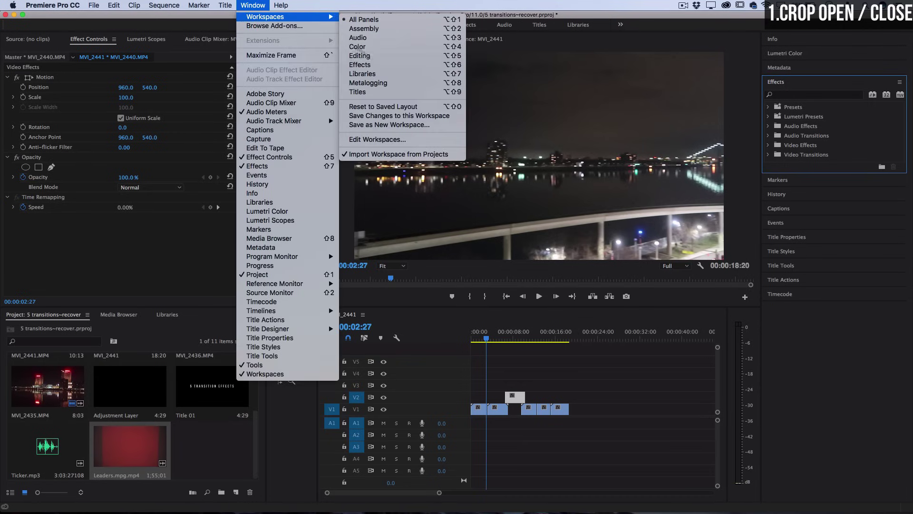
pyautogui.click(399, 107)
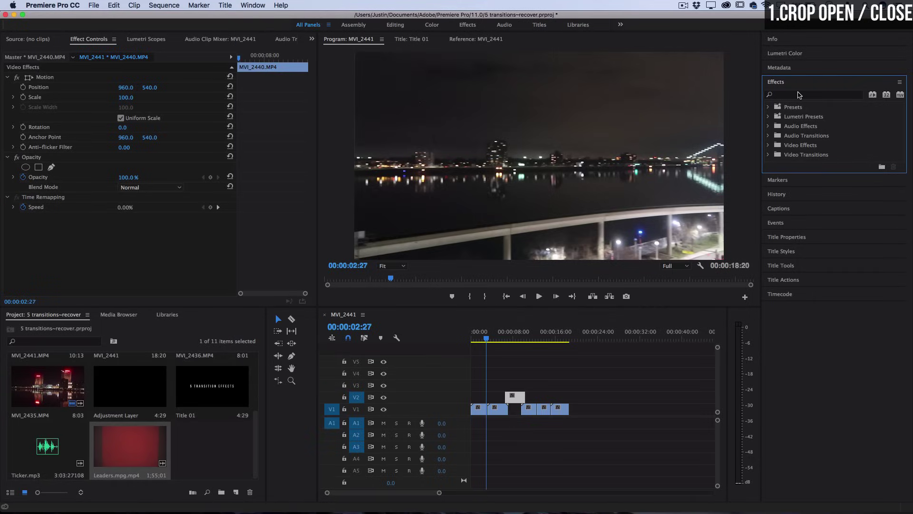
# Expand Video Transitions > Wipe, select Barn Doors, and zoom into the timeline with =.
pyautogui.click(768, 155)
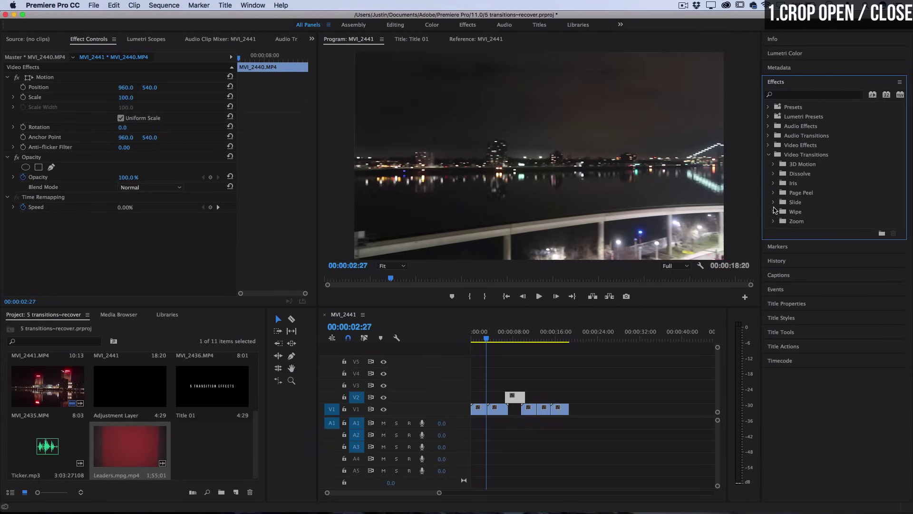
pyautogui.click(773, 211)
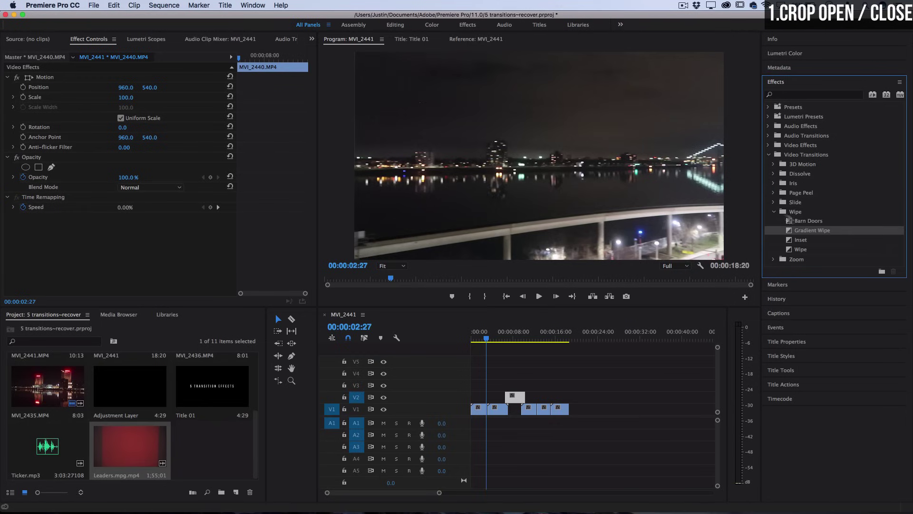
pyautogui.click(809, 223)
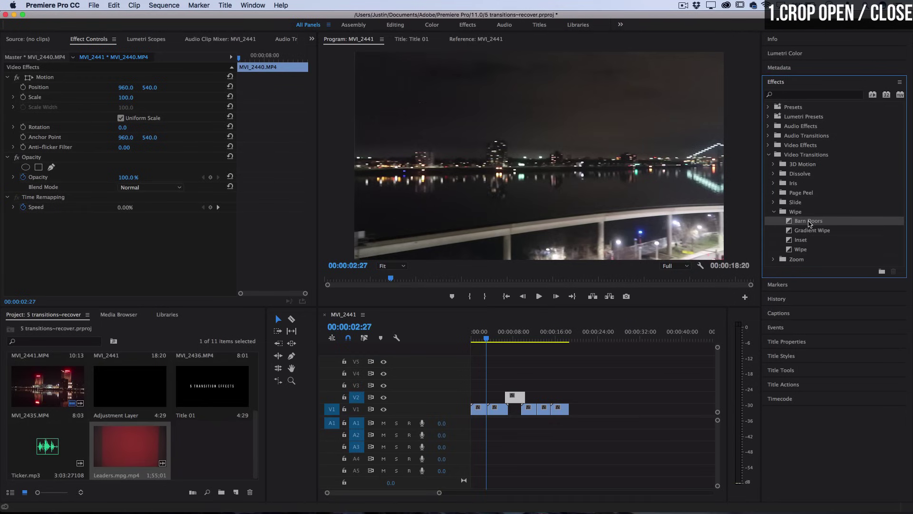
pyautogui.press('=')
pyautogui.press('=')
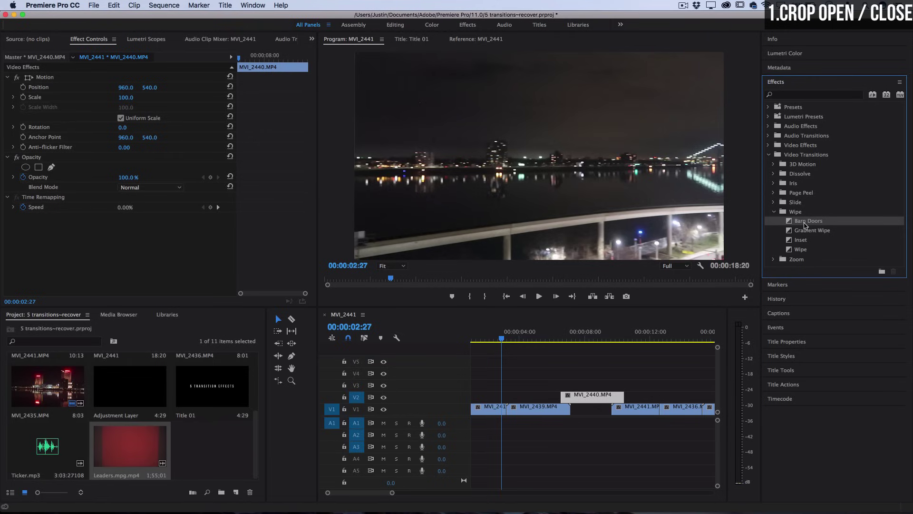
# Apply Barn Doors to the start of the first V1 clip and scrub through it.
pyautogui.moveTo(752, 212); pyautogui.dragTo(477, 411)
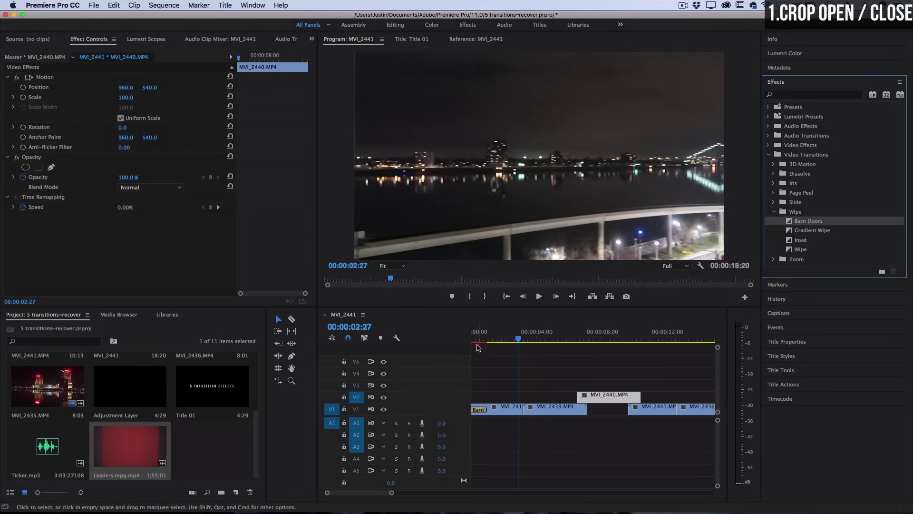
pyautogui.click(478, 410)
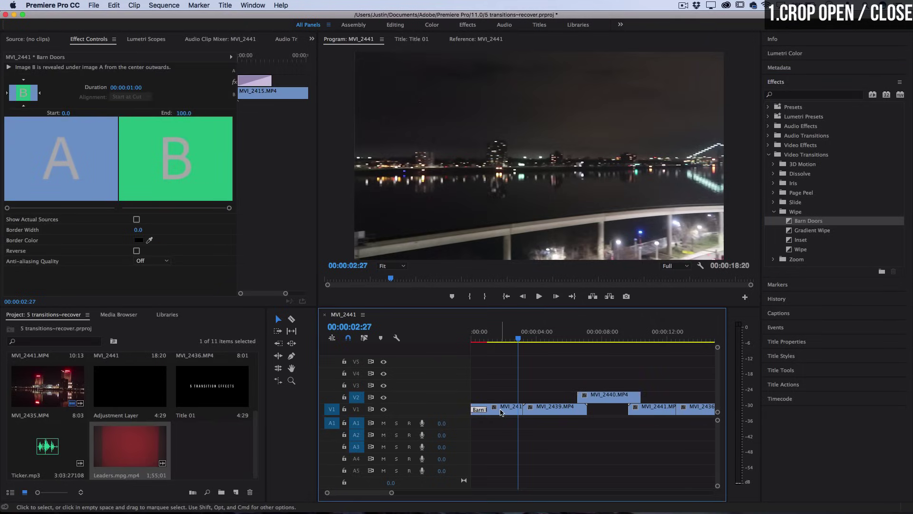
pyautogui.click(87, 40)
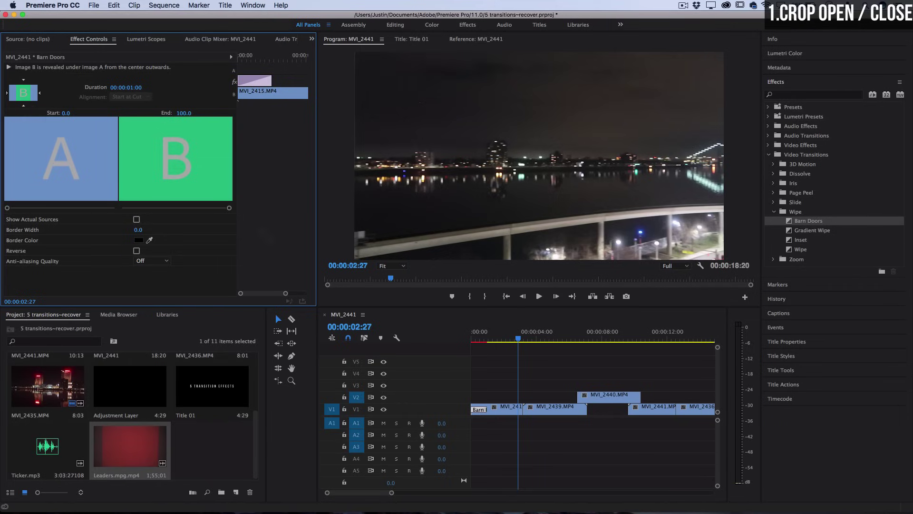
pyautogui.click(475, 338)
pyautogui.moveTo(474, 338); pyautogui.dragTo(478, 338)
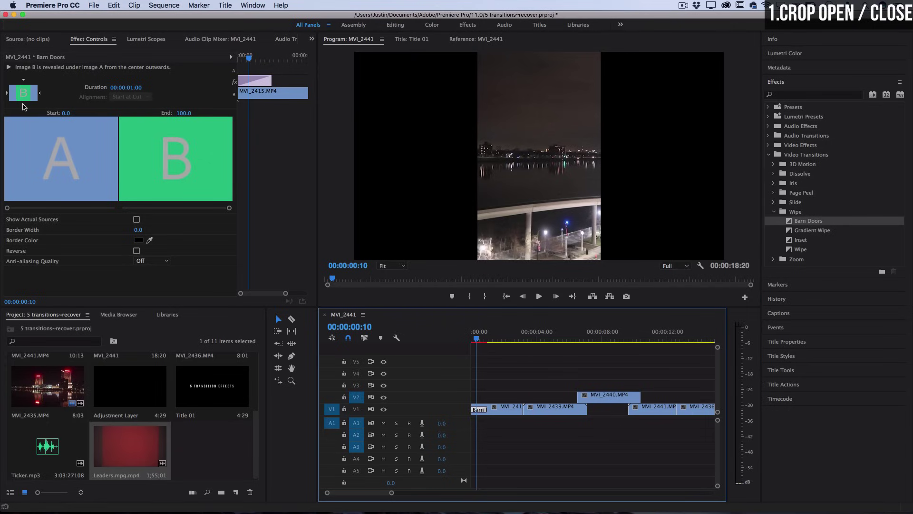
# Set the Barn Doors direction to South to North with Reverse left off, then play it.
pyautogui.click(23, 106)
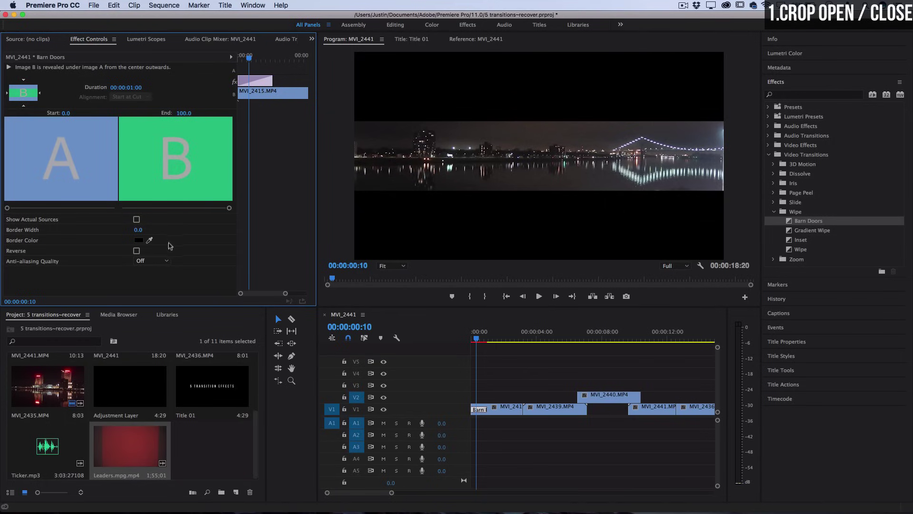
pyautogui.click(136, 251)
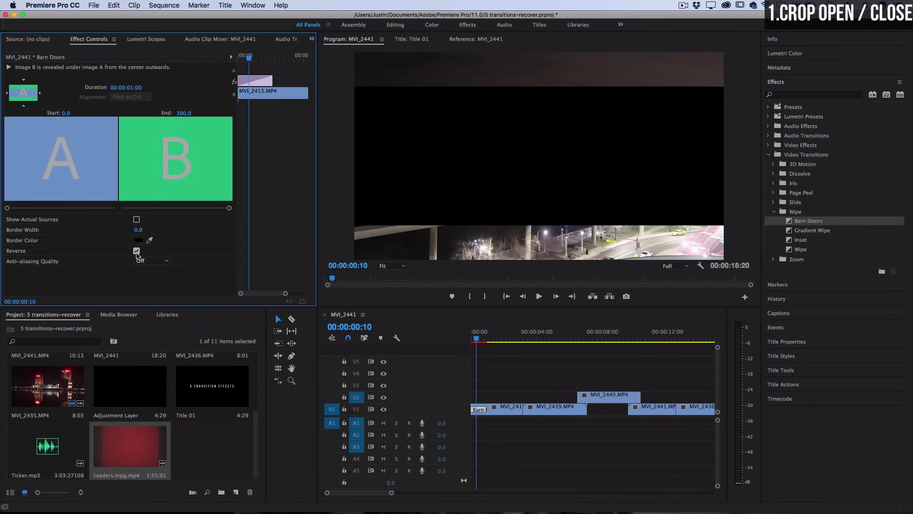
pyautogui.click(136, 251)
pyautogui.click(522, 488)
pyautogui.press('space')
pyautogui.press('space')
# Lengthen the opening Barn Doors to 00:00:02:08 and play it back.
pyautogui.moveTo(485, 408); pyautogui.dragTo(506, 408)
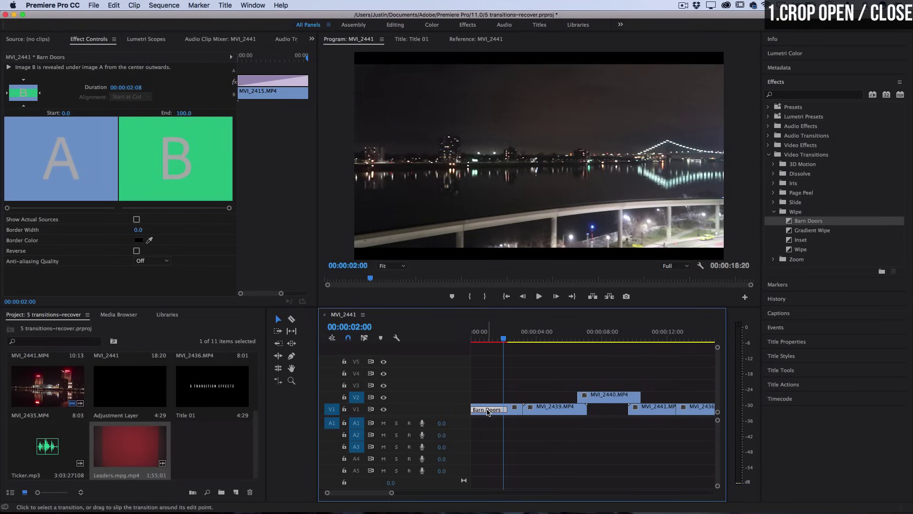
pyautogui.click(481, 339)
pyautogui.press('space')
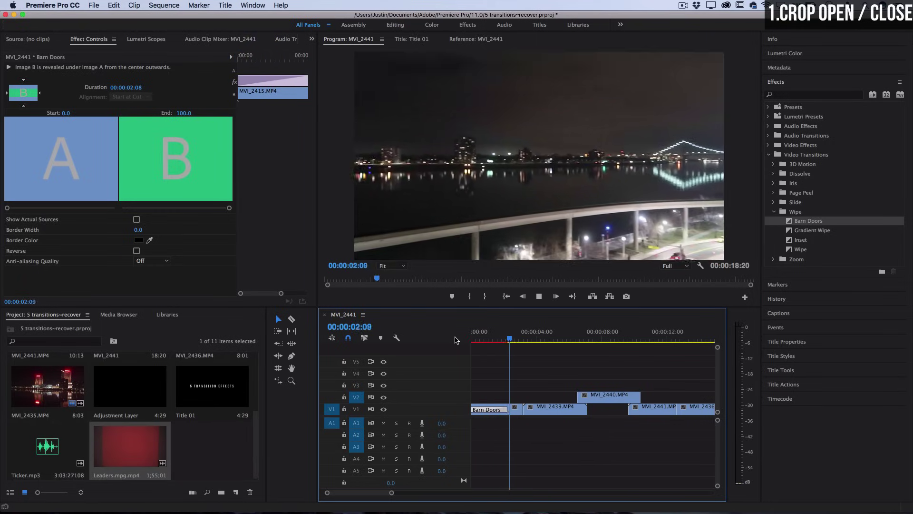
pyautogui.press('space')
# Add a Barn Doors transition to the last clip's end and play the closing to black.
pyautogui.press('-')
pyautogui.press('-')
pyautogui.press('-')
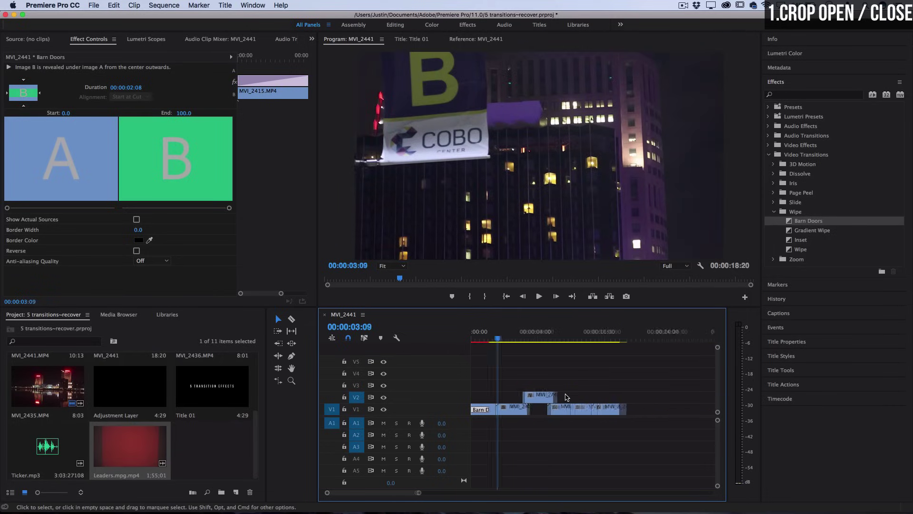
pyautogui.moveTo(821, 222); pyautogui.dragTo(587, 409)
pyautogui.press('=')
pyautogui.press('=')
pyautogui.click(643, 340)
pyautogui.press('space')
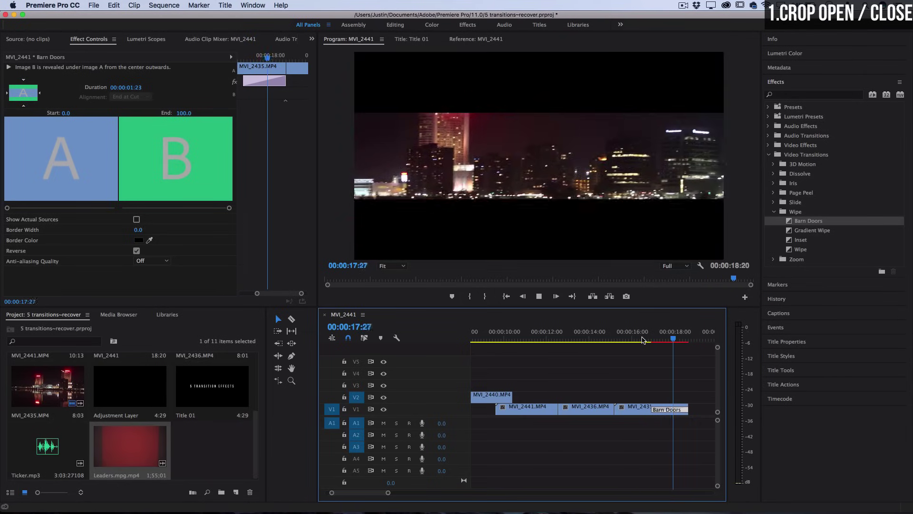
pyautogui.press('Home')
pyautogui.press('space')
pyautogui.press('-')
pyautogui.press('-')
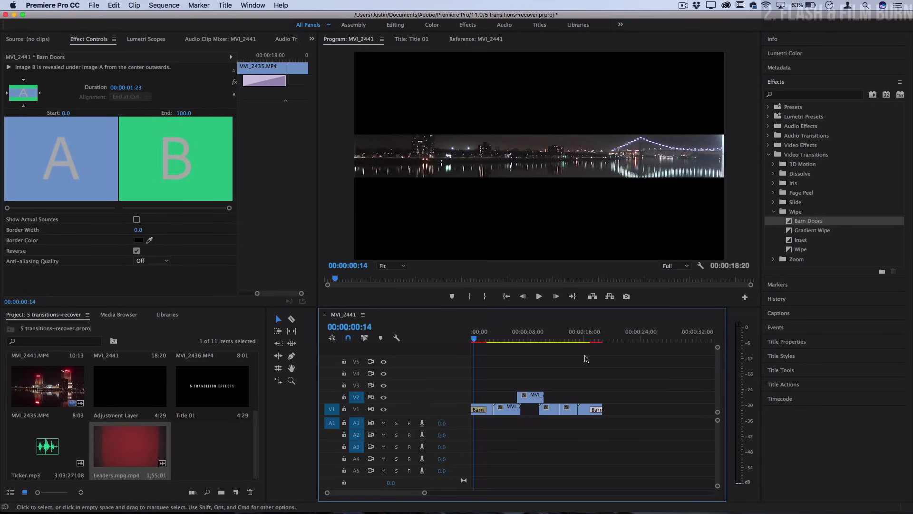
# Park the playhead on the cut near 00:00:03:01 and search the effects for 'white'.
pyautogui.moveTo(493, 339); pyautogui.dragTo(493, 342)
pyautogui.press('=')
pyautogui.press('=')
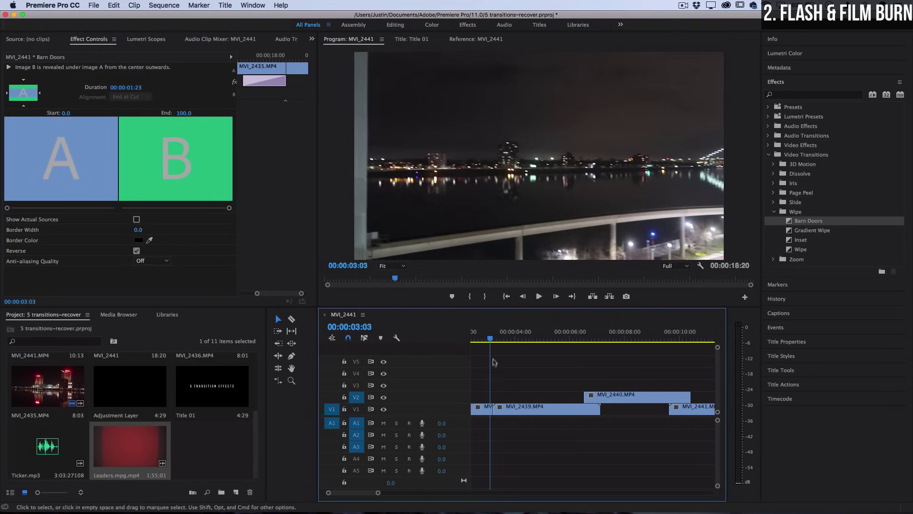
pyautogui.click(488, 342)
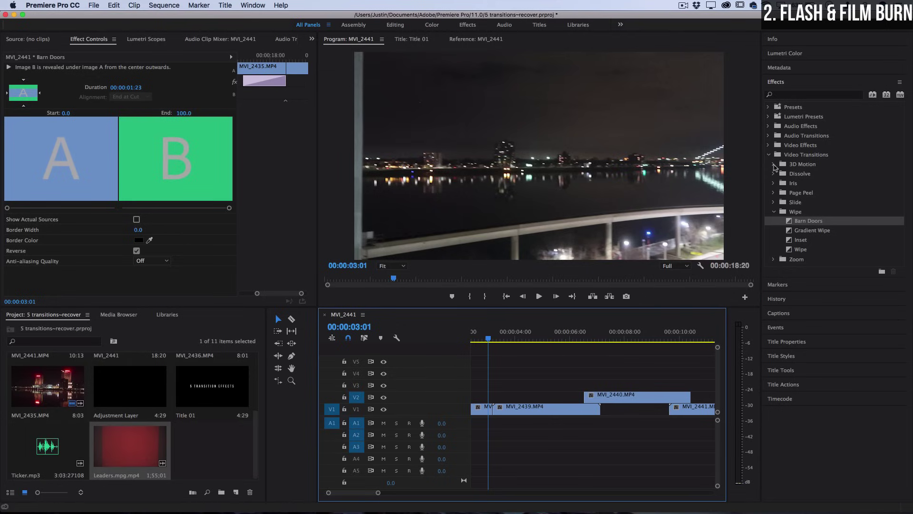
pyautogui.click(797, 95)
pyautogui.write('white')
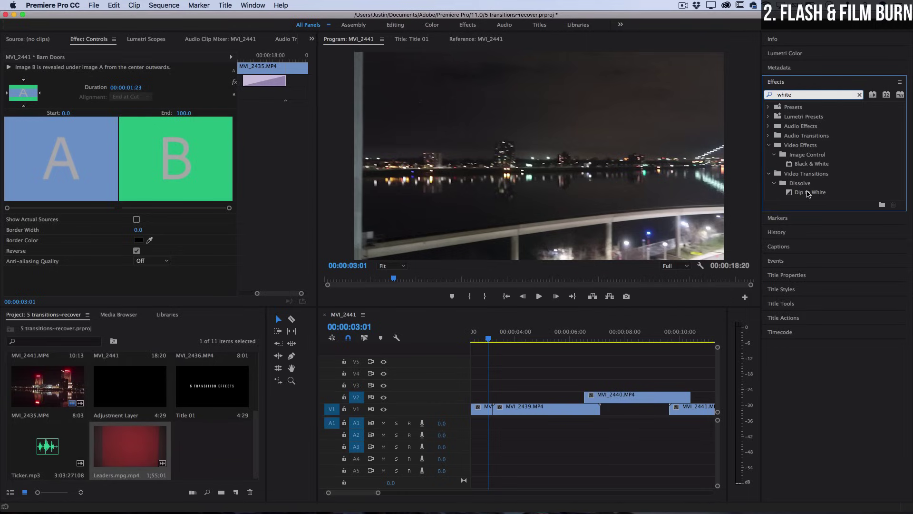
# Apply Dip to White at the MVI_2415/MVI_2439 cut with Center at Cut alignment.
pyautogui.moveTo(807, 193); pyautogui.dragTo(499, 411)
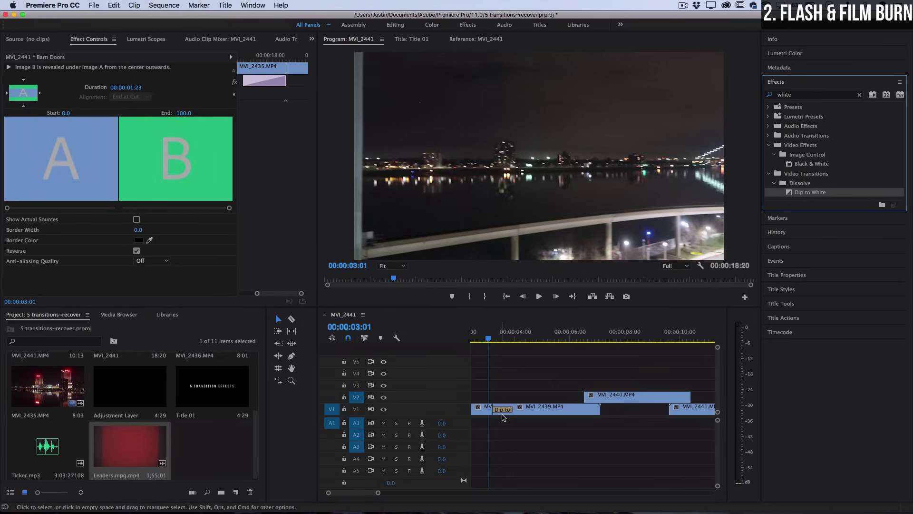
pyautogui.click(503, 412)
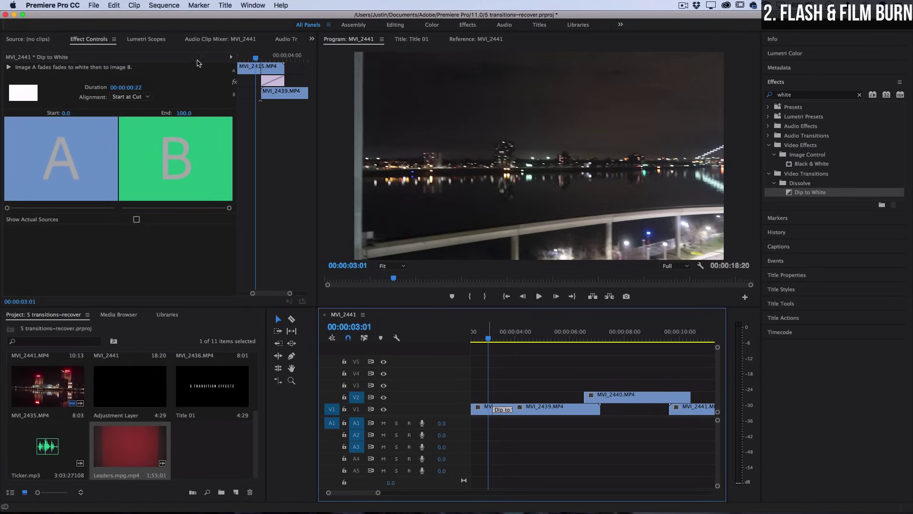
pyautogui.click(138, 96)
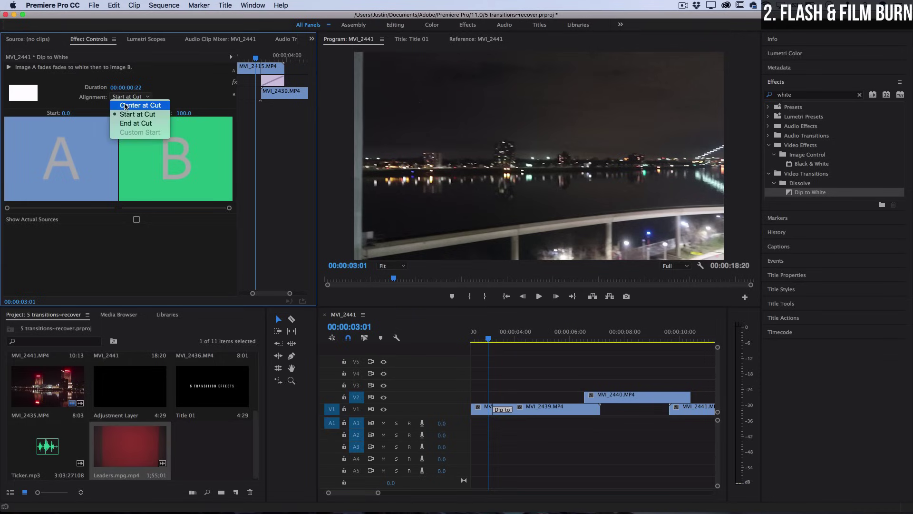
pyautogui.click(125, 106)
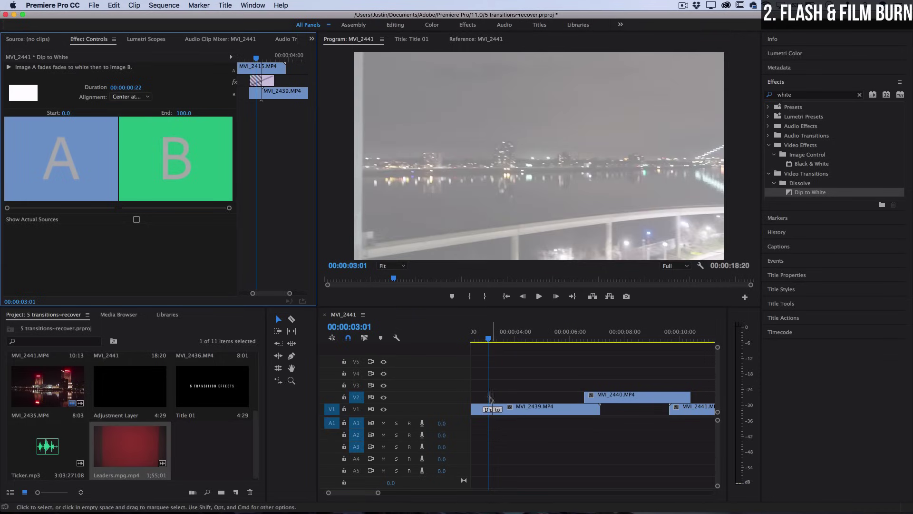
pyautogui.hotkey('shift', 'k')
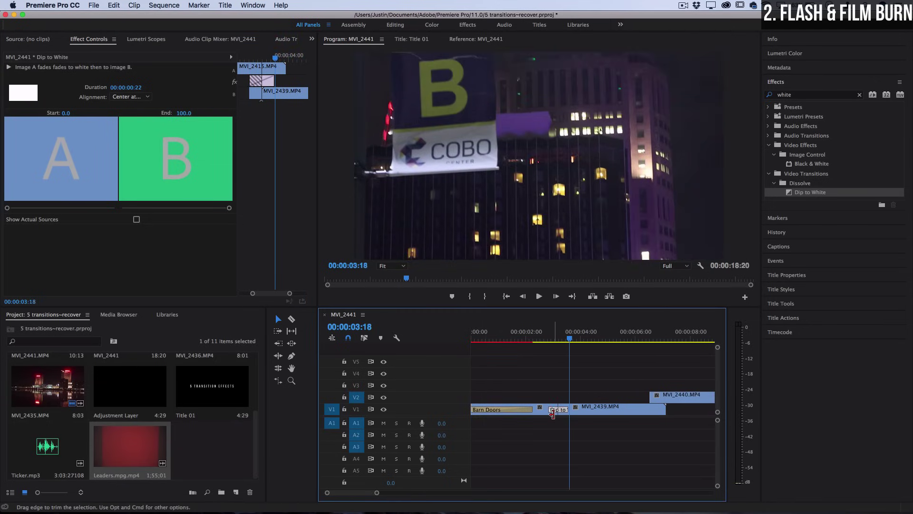
# Trim both ends of the Dip to White to 00:00:00:05 and play it back.
pyautogui.press('=')
pyautogui.press('=')
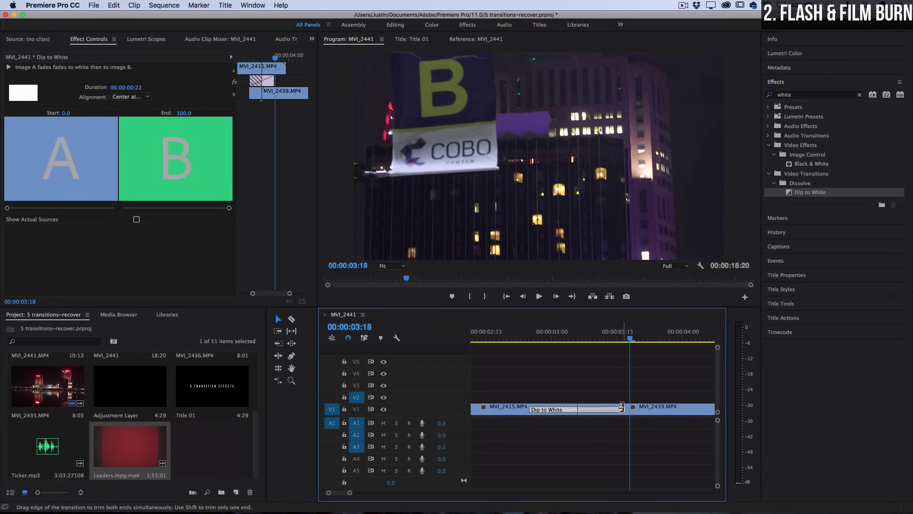
pyautogui.moveTo(621, 407); pyautogui.dragTo(590, 407)
pyautogui.moveTo(532, 407); pyautogui.dragTo(583, 409)
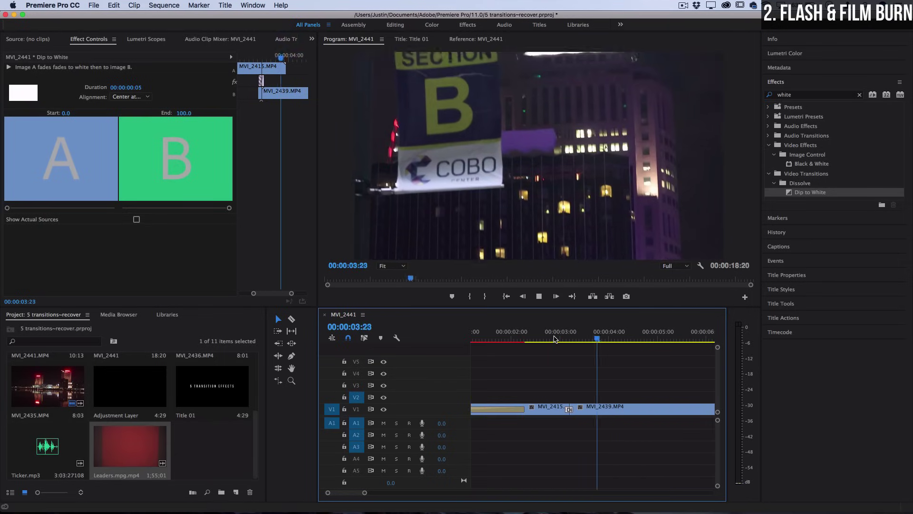
pyautogui.press('space')
pyautogui.click(564, 338)
pyautogui.press('space')
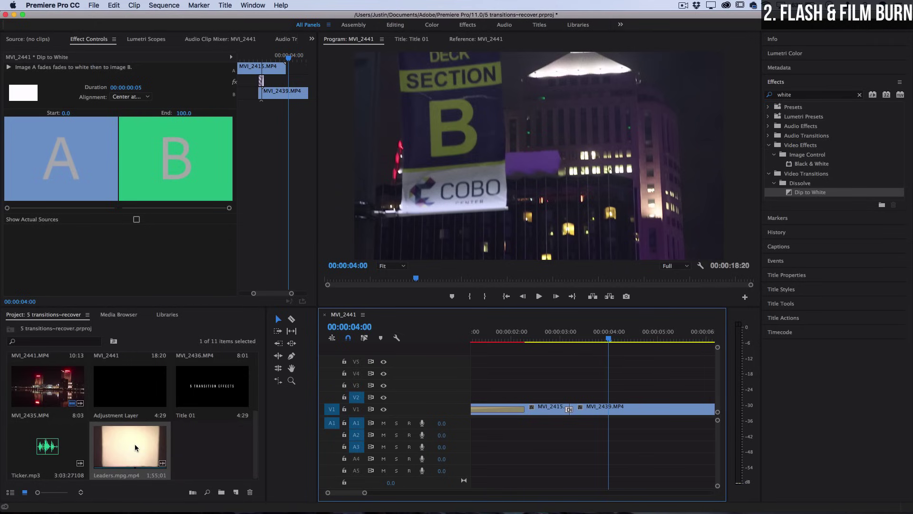
# Place Leaders.mpg.mp4 on V4 above the cut and find a cut point in it.
pyautogui.moveTo(135, 444); pyautogui.dragTo(546, 372)
pyautogui.click(565, 339)
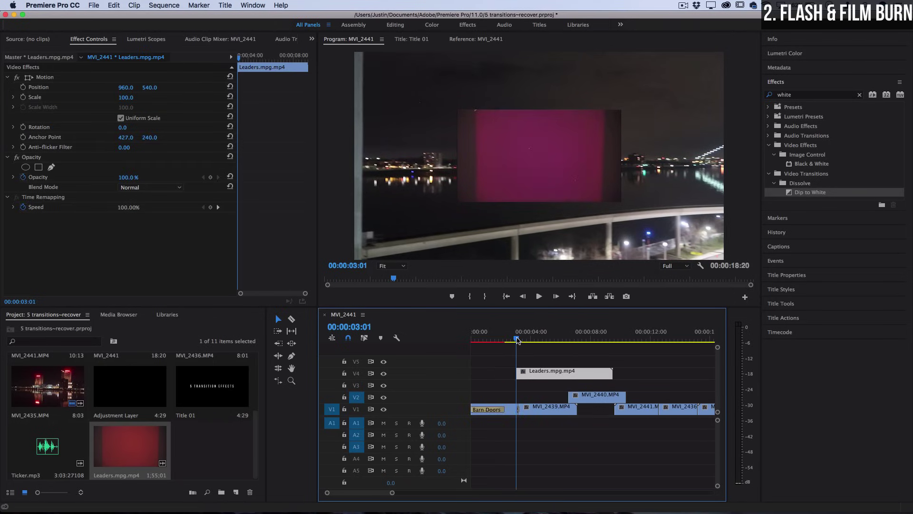
pyautogui.moveTo(517, 339); pyautogui.dragTo(518, 339)
pyautogui.scroll(-5, 544, 146)
pyautogui.scroll(3, 514, 386)
# Split the Leaders clip at the playhead and delete the later piece.
pyautogui.press('c')
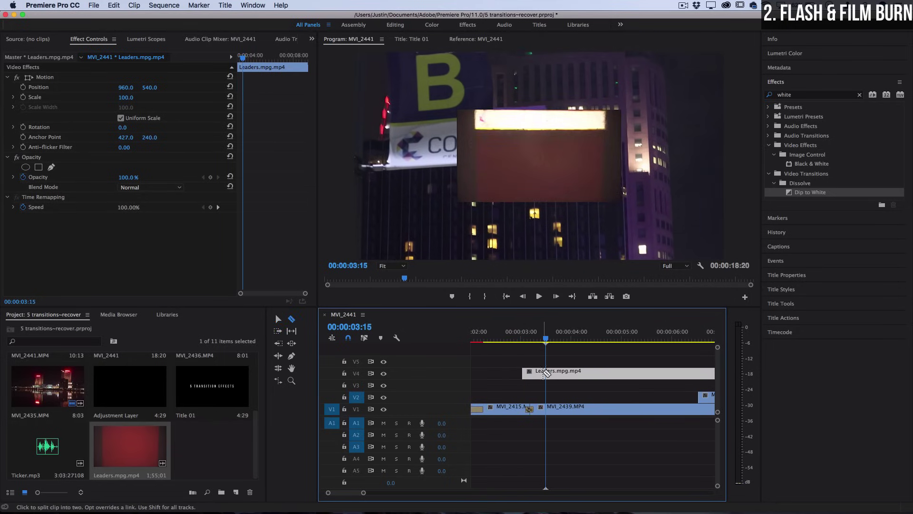
pyautogui.click(547, 374)
pyautogui.press('v')
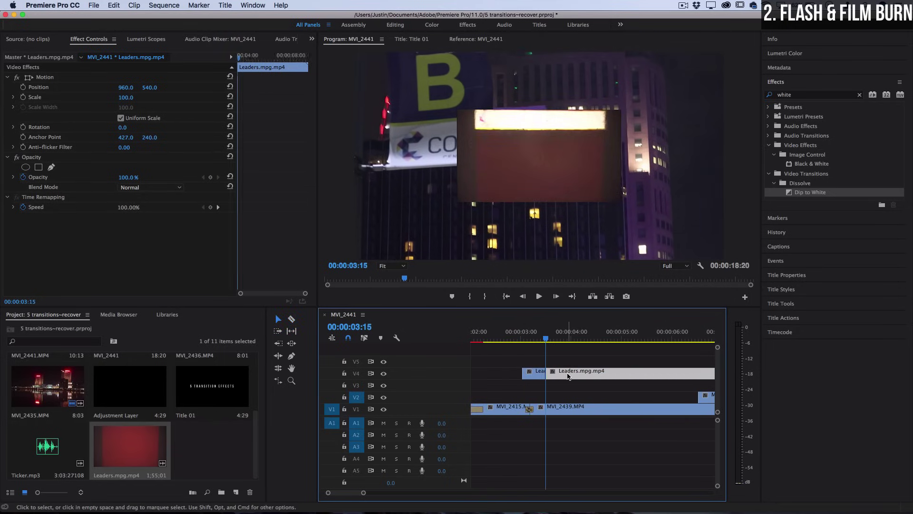
pyautogui.press('Delete')
# Nudge the trimmed Leaders clip 2 frames earlier and zoom back onto the V1 cut.
pyautogui.press('=')
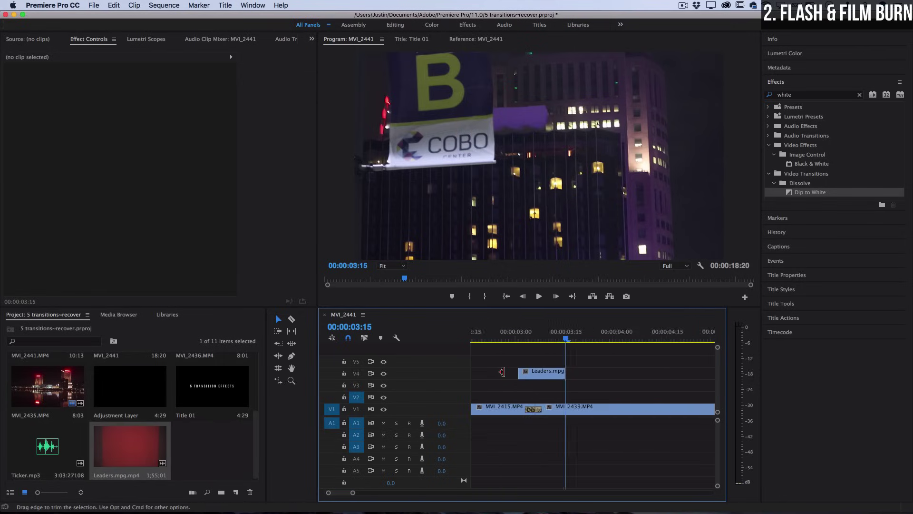
pyautogui.press('=')
pyautogui.press('=')
pyautogui.moveTo(592, 374); pyautogui.dragTo(576, 379)
pyautogui.press('-')
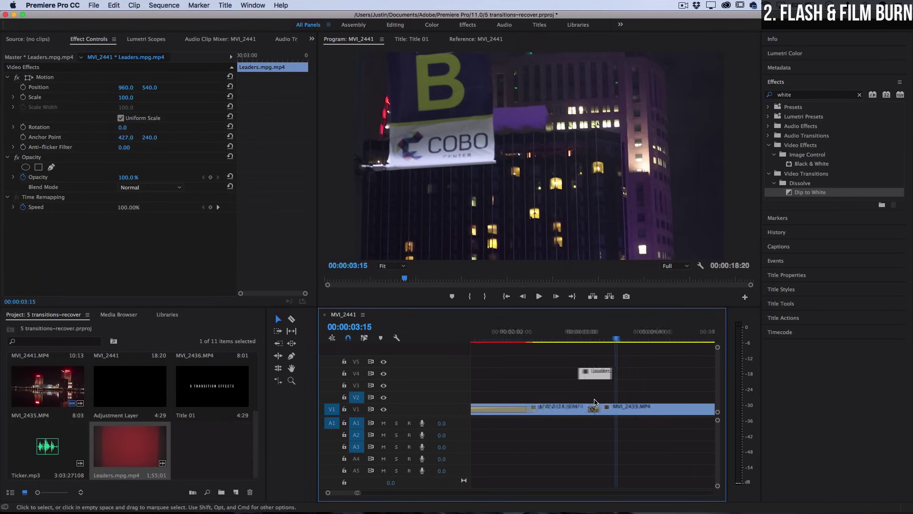
pyautogui.press('Up')
pyautogui.press('=')
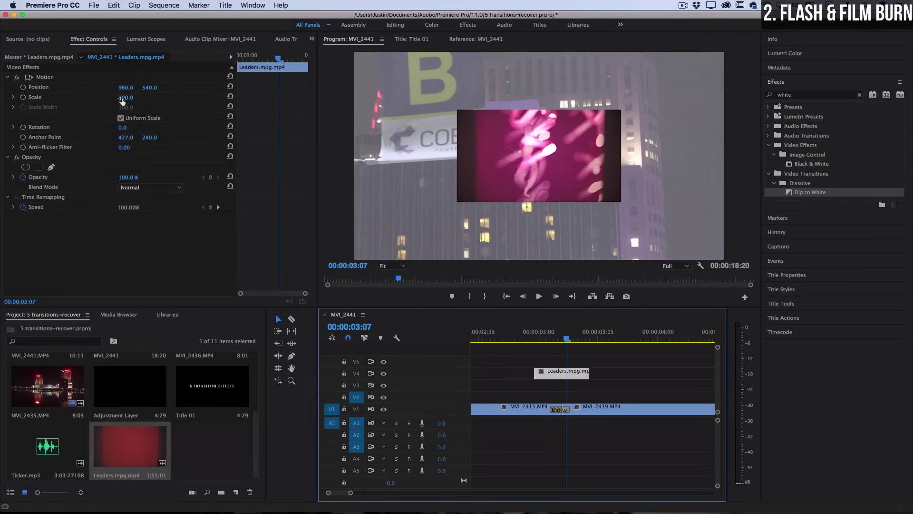
# Scale the Leaders overlay to 247 and play through the cut to preview the film burn.
pyautogui.moveTo(122, 101); pyautogui.dragTo(192, 101)
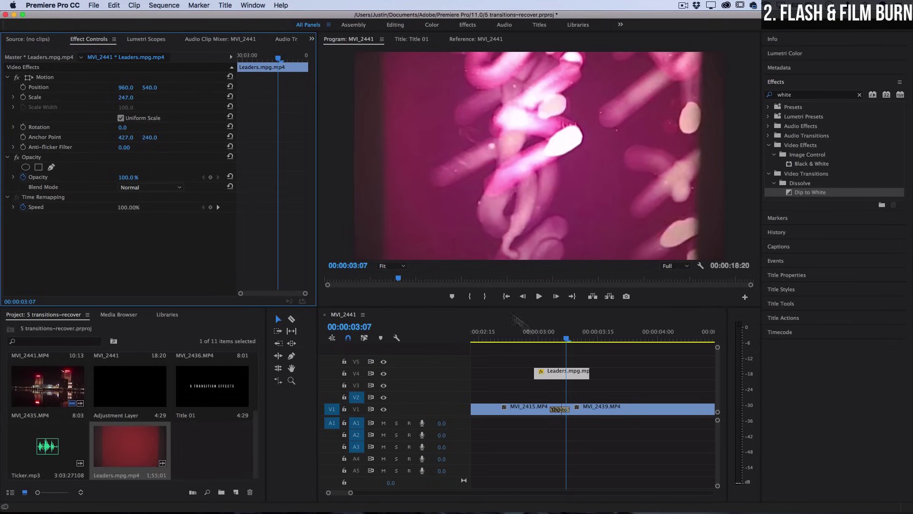
pyautogui.click(528, 338)
pyautogui.press('-')
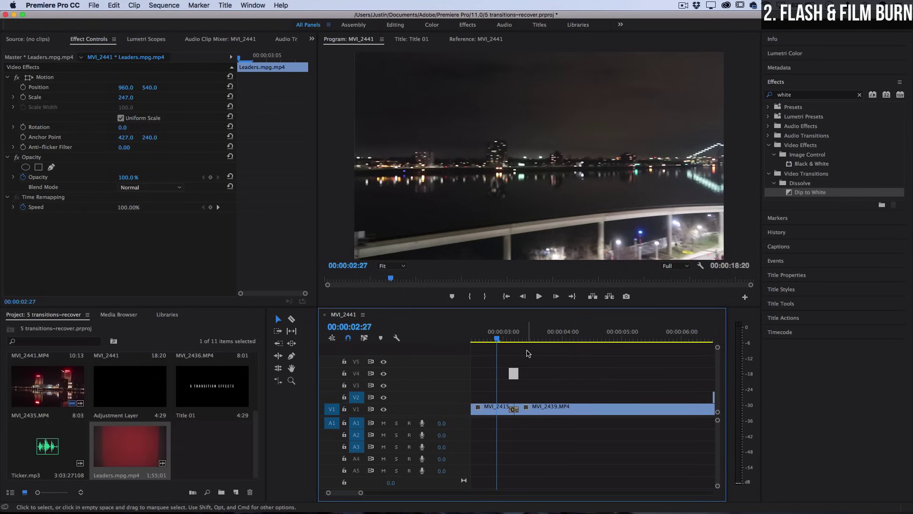
pyautogui.press('space')
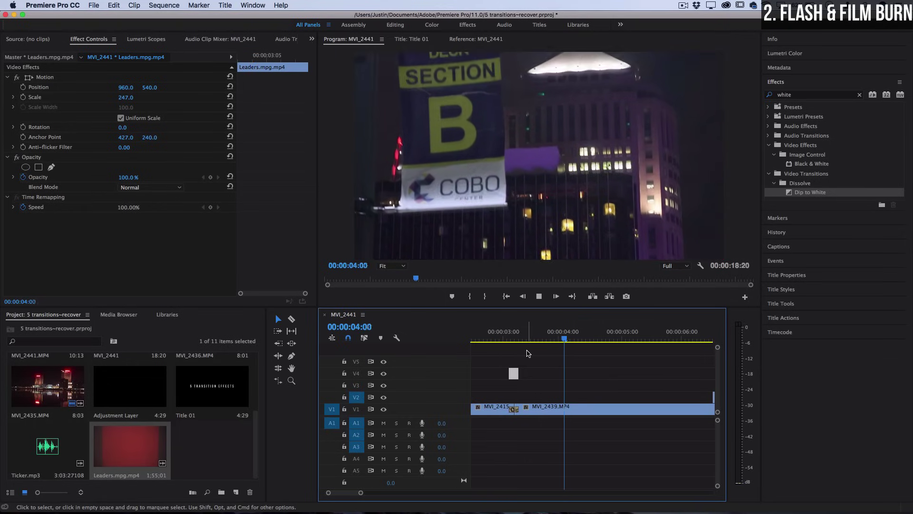
pyautogui.click(490, 339)
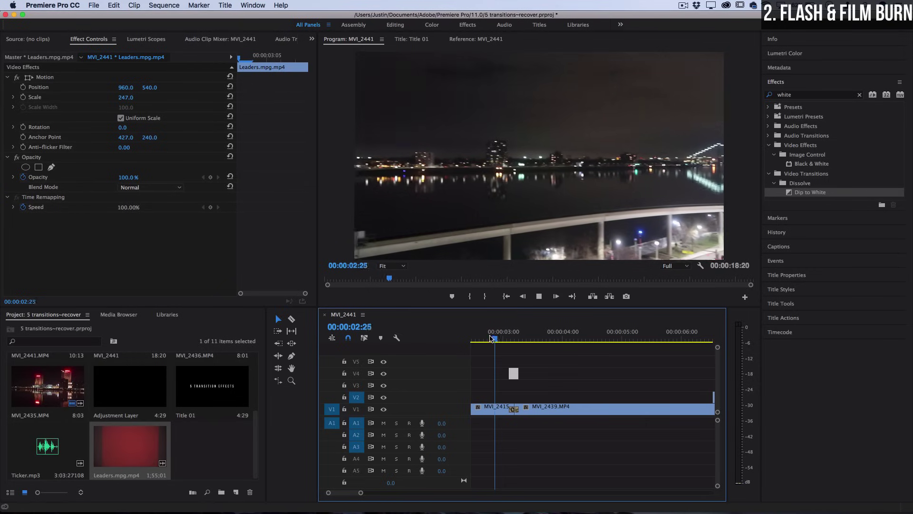
pyautogui.press('space')
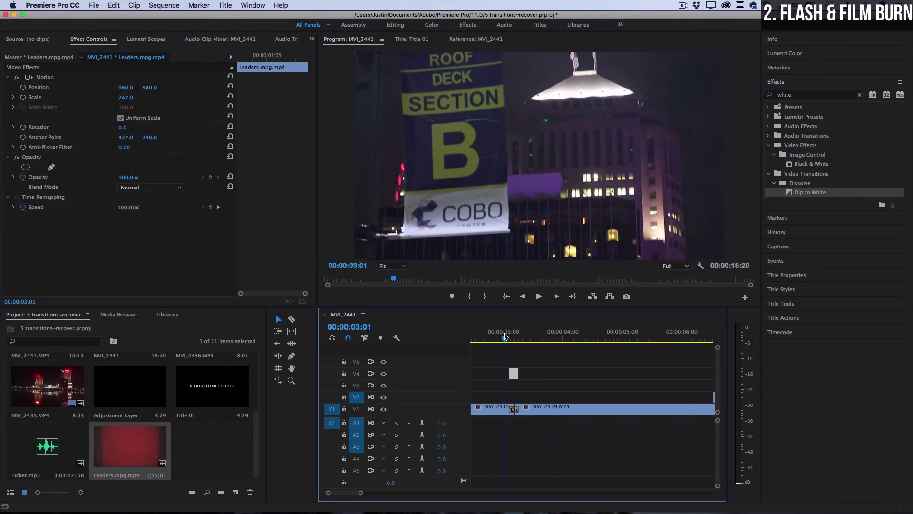
pyautogui.click(505, 338)
pyautogui.press('space')
pyautogui.press('space')
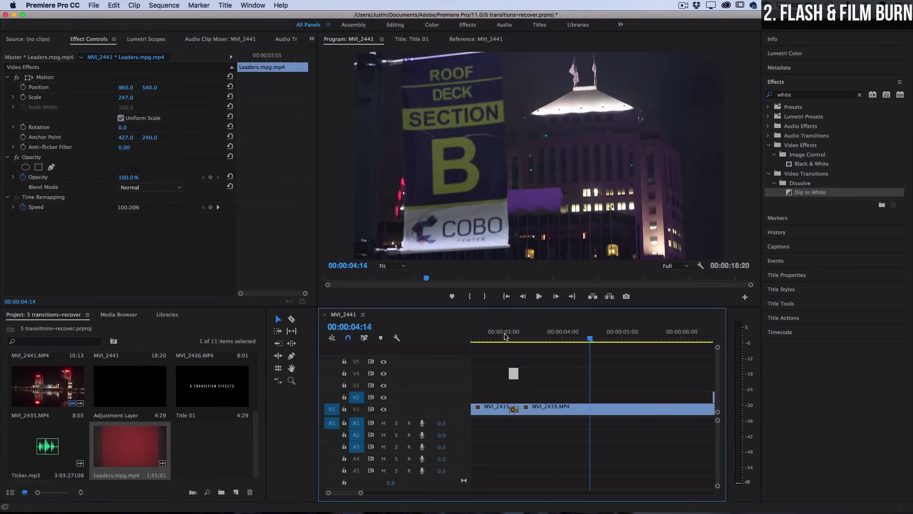
pyautogui.click(513, 338)
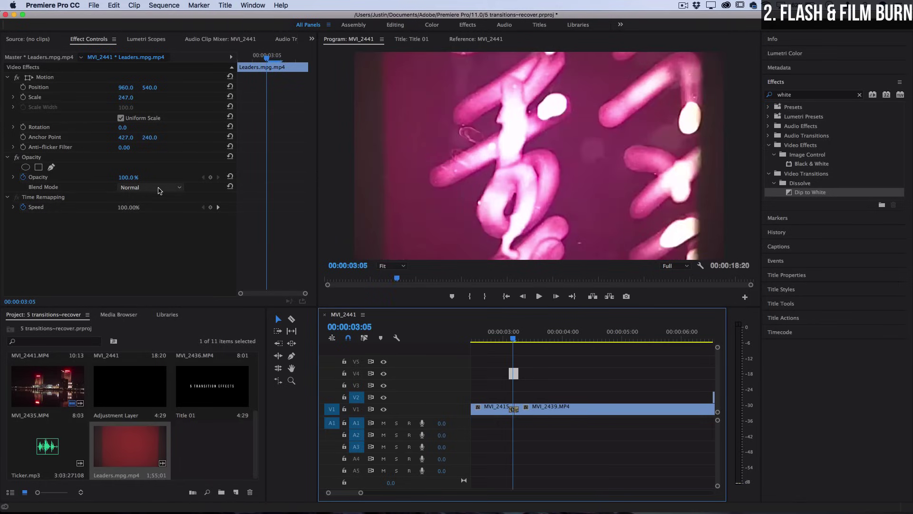
# Try Screen, then set the Leaders overlay's blend mode to Color Dodge.
pyautogui.click(157, 188)
pyautogui.click(139, 279)
pyautogui.click(160, 187)
pyautogui.click(153, 289)
# Add 00:00:00:02 Cross Dissolves to both ends of the overlay and play it.
pyautogui.press('Right')
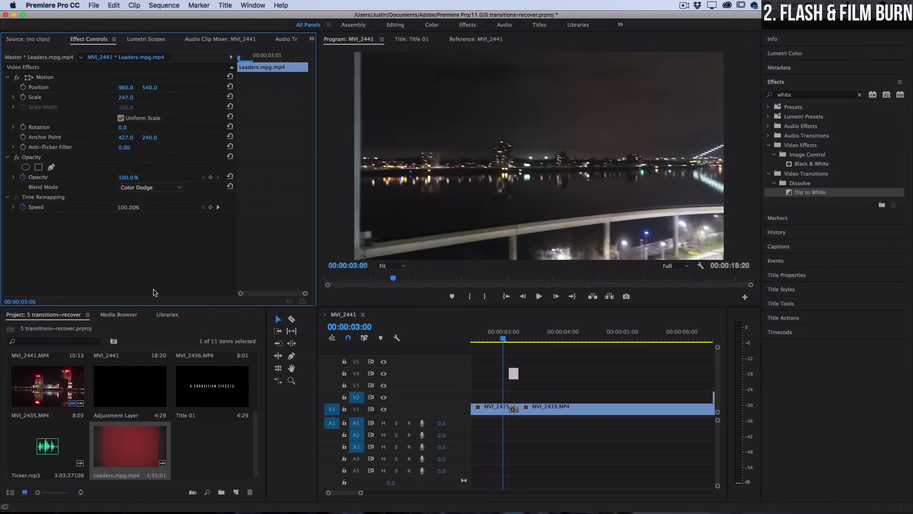
pyautogui.press('Right')
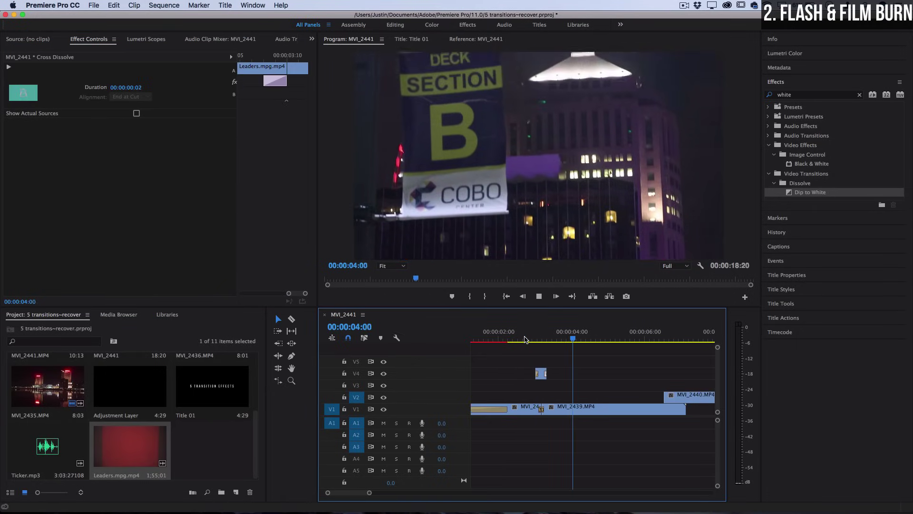
pyautogui.click(525, 339)
pyautogui.press('space')
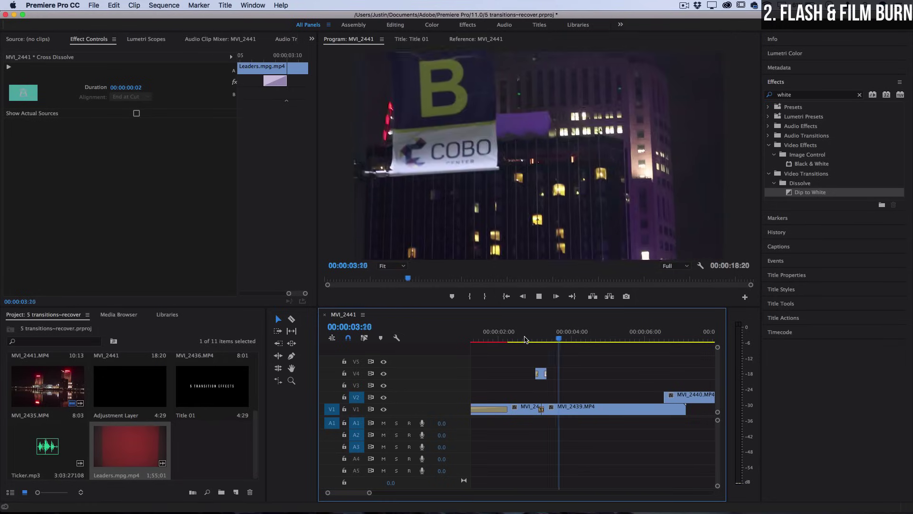
# Replay the finished film-burn transition from just before the cut.
pyautogui.press('space')
pyautogui.scroll(3, 559, 383)
pyautogui.scroll(3, 560, 383)
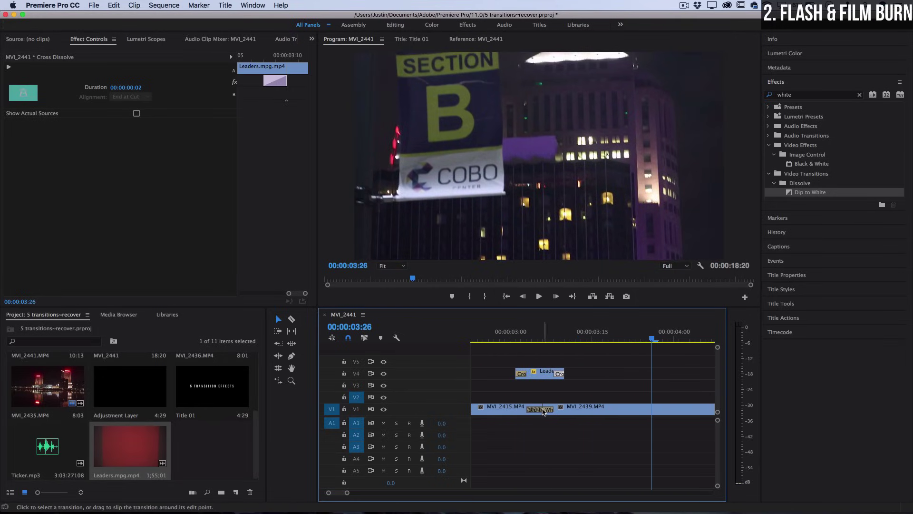
pyautogui.click(503, 338)
pyautogui.press('space')
pyautogui.press('space')
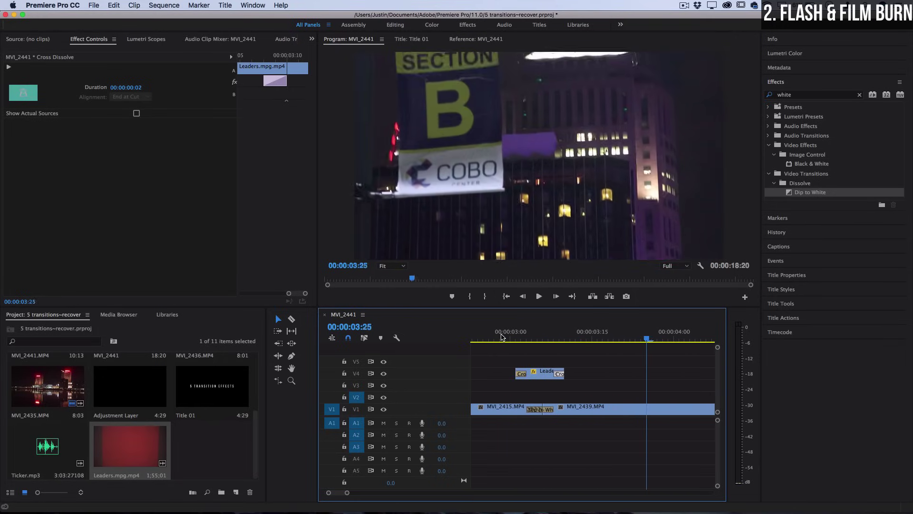
pyautogui.scroll(-3, 584, 418)
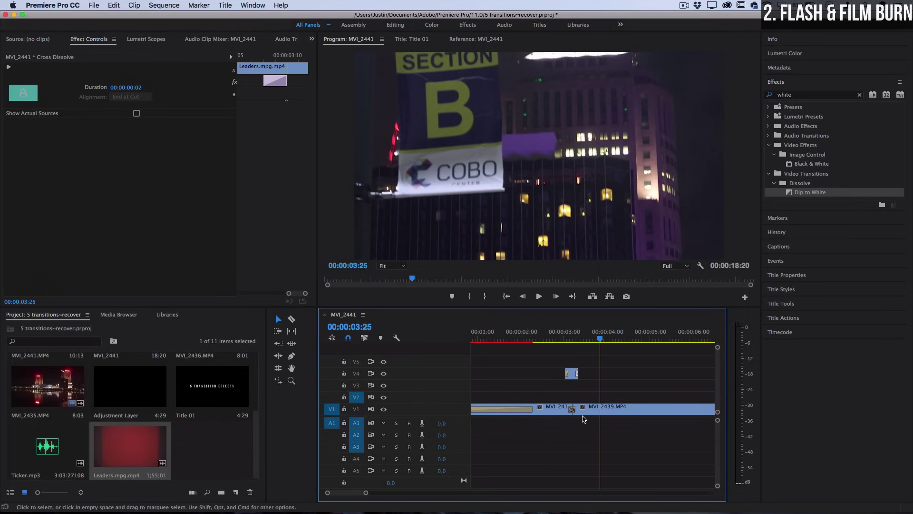
pyautogui.click(142, 452)
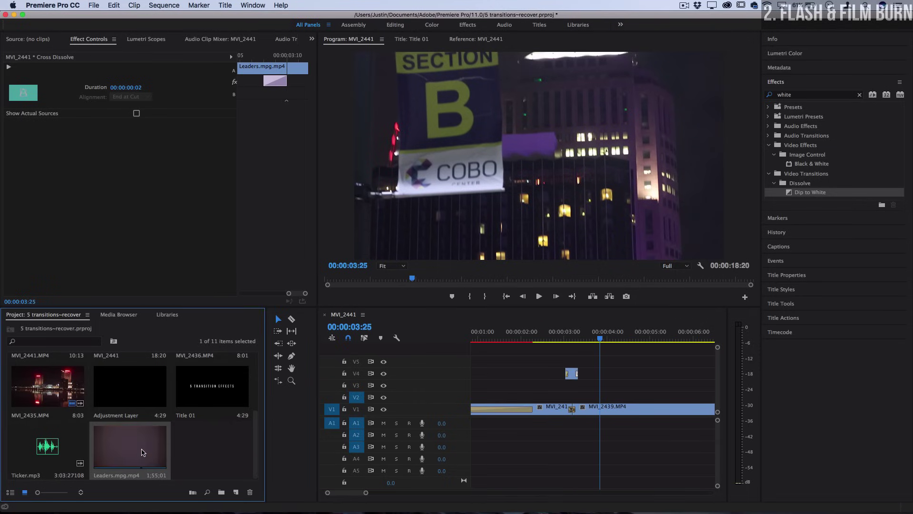
# Move the playhead to the next cut near 6 seconds and step forward to preview.
pyautogui.scroll(-3, 649, 410)
pyautogui.click(539, 341)
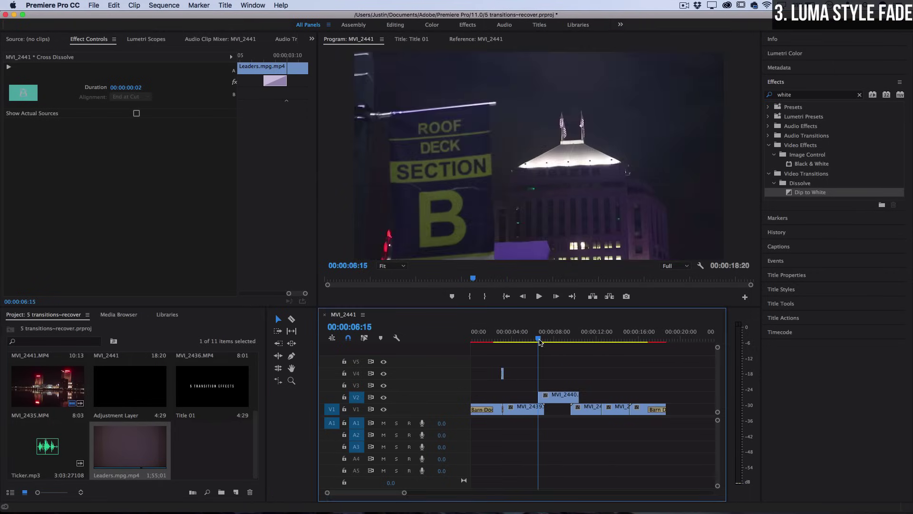
pyautogui.scroll(3, 544, 387)
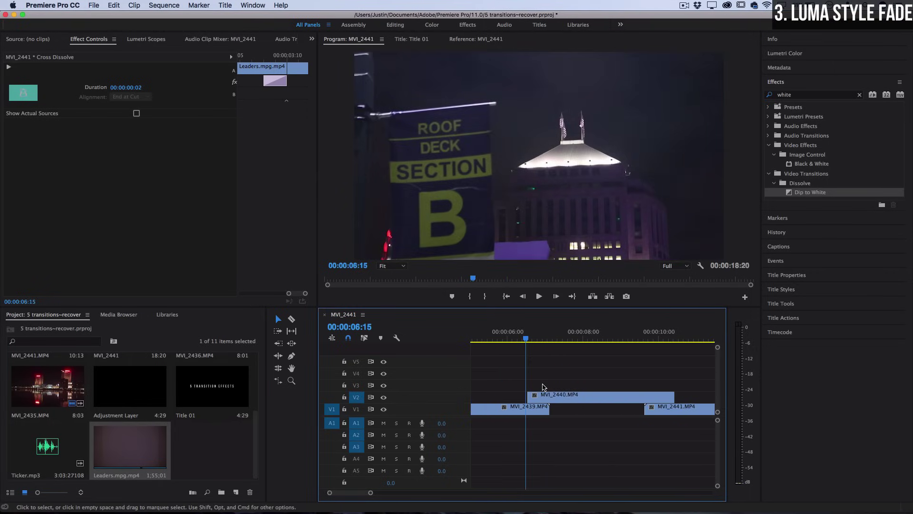
pyautogui.press('Right')
pyautogui.press('Right')
pyautogui.press('Right')
pyautogui.press('Right')
pyautogui.press('Right')
pyautogui.press('Right')
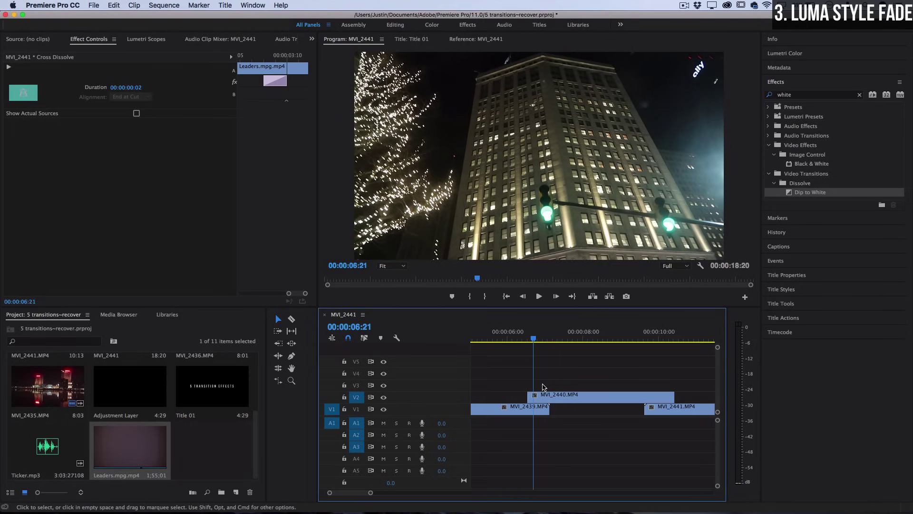
# Select MVI_2440 on V2 and park the playhead at 00:00:07:02 in its overlap.
pyautogui.moveTo(554, 399)
pyautogui.mouseDown()
pyautogui.moveTo(562, 387)
pyautogui.moveTo(551, 398)
pyautogui.moveTo(564, 398)
pyautogui.moveTo(538, 397)
pyautogui.mouseUp()
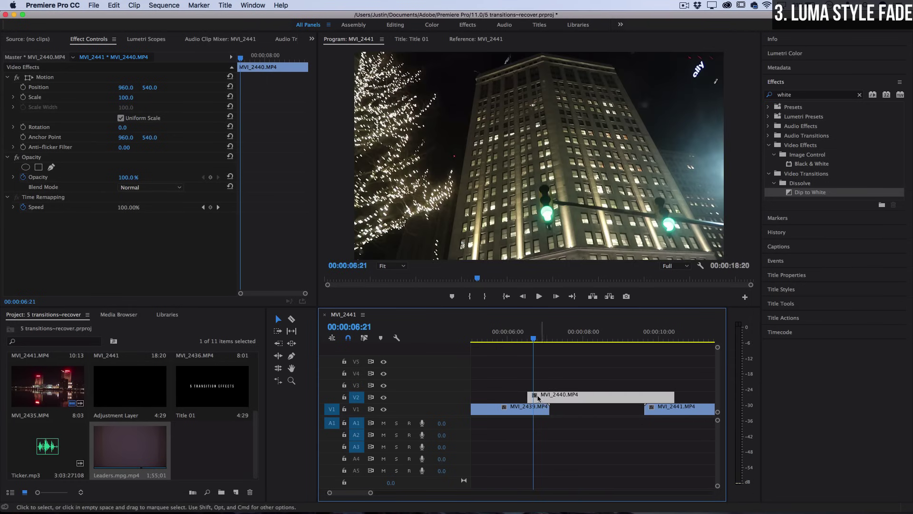
pyautogui.scroll(3, 529, 339)
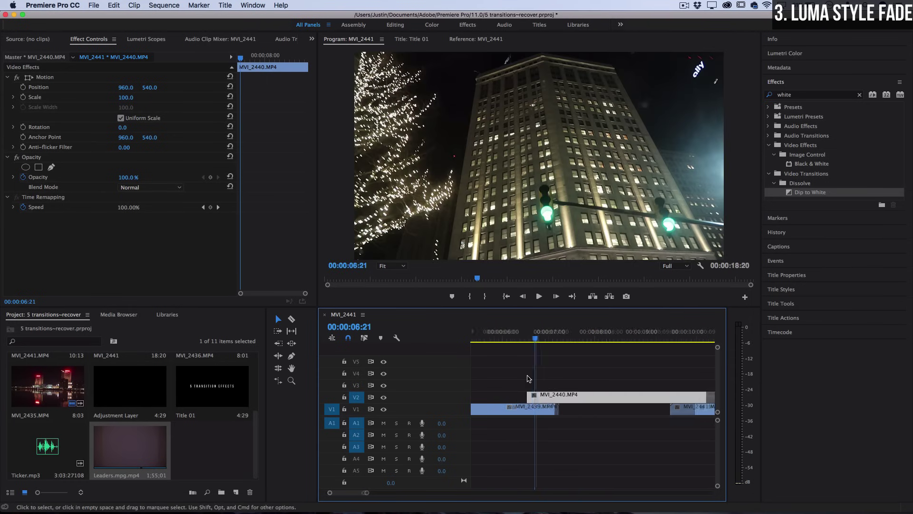
pyautogui.click(527, 339)
pyautogui.moveTo(529, 339); pyautogui.dragTo(583, 348)
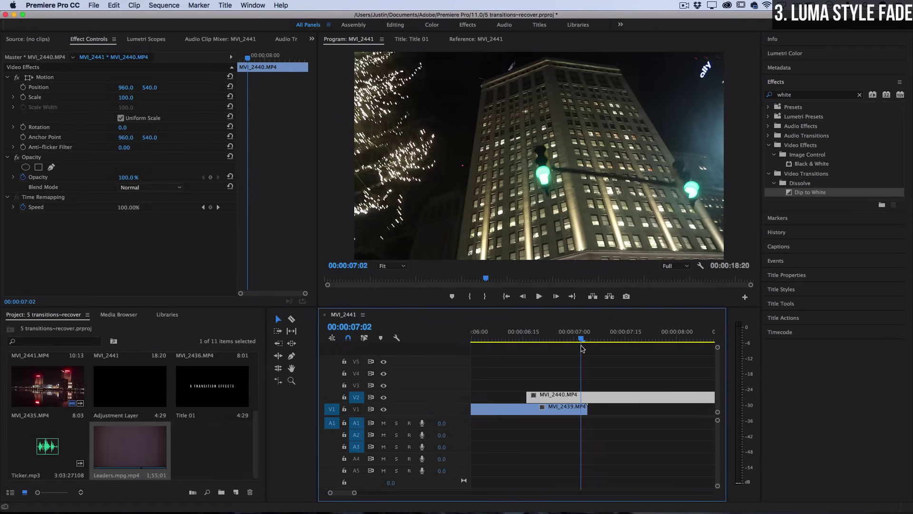
# Replace the 'white' search with 'gradient wi' and apply Gradient Wipe to MVI_2440.
pyautogui.click(803, 97)
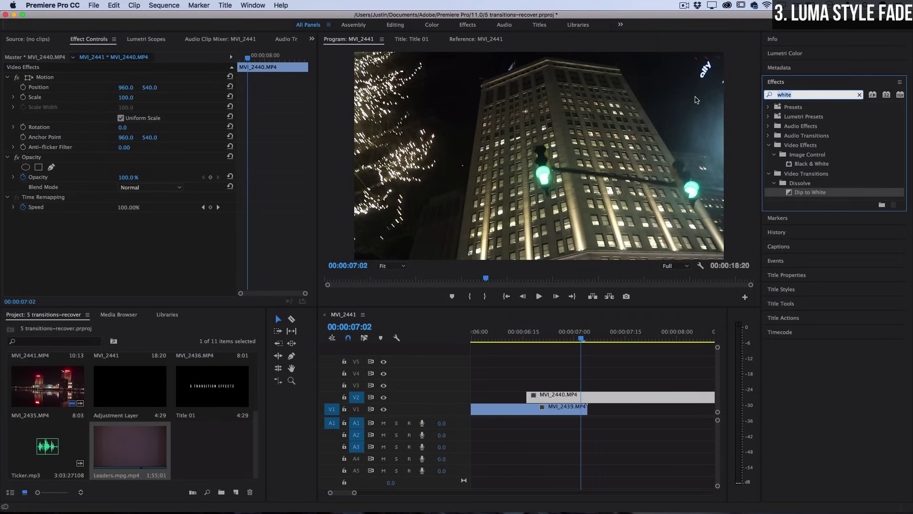
pyautogui.press('BackSpace')
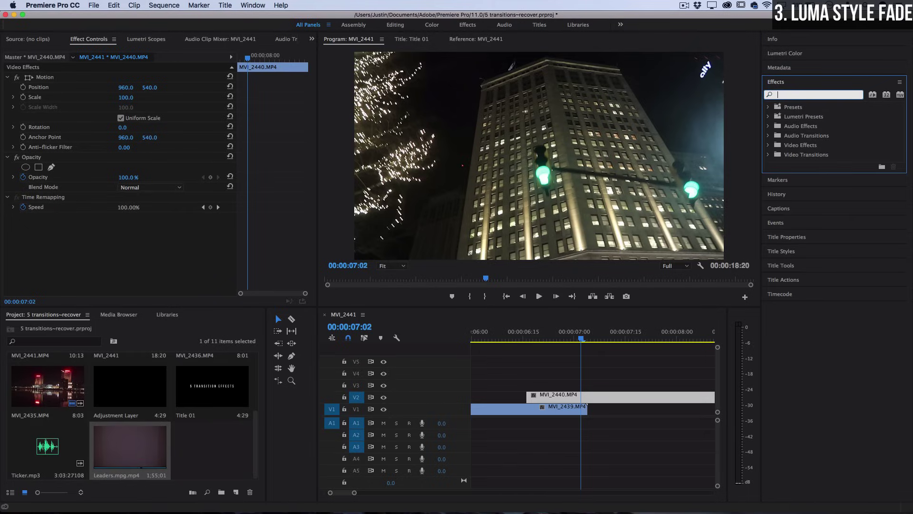
pyautogui.write('gradient wipe')
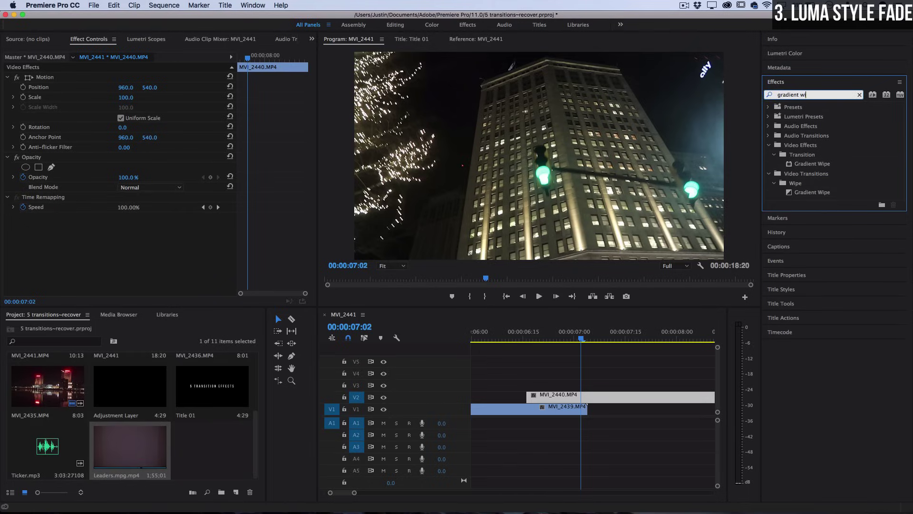
pyautogui.click(811, 164)
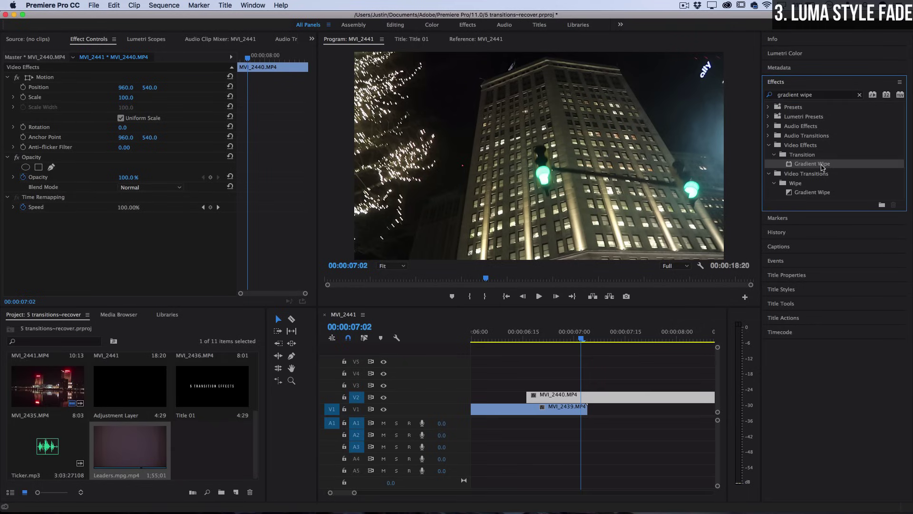
pyautogui.moveTo(822, 166); pyautogui.dragTo(551, 398)
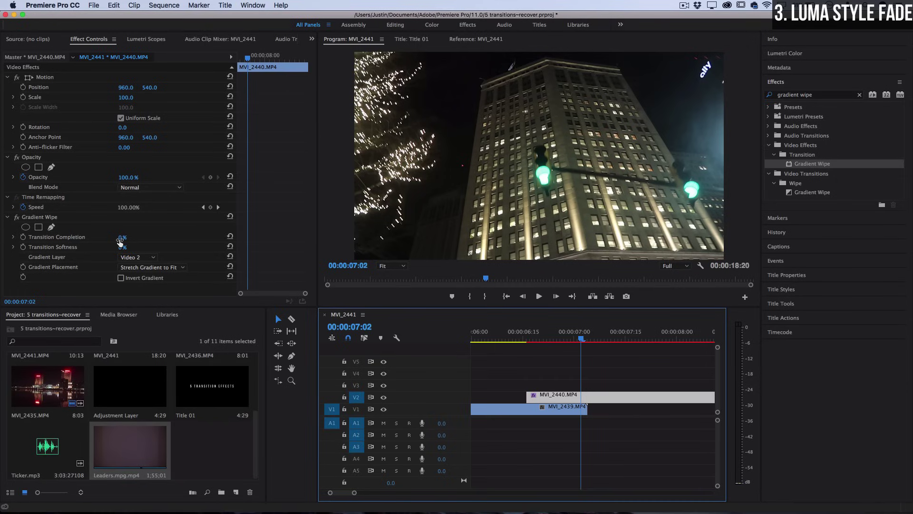
# Lower the Gradient Wipe softness to 10% and park the playhead at 06:17.
pyautogui.moveTo(119, 241); pyautogui.dragTo(147, 241)
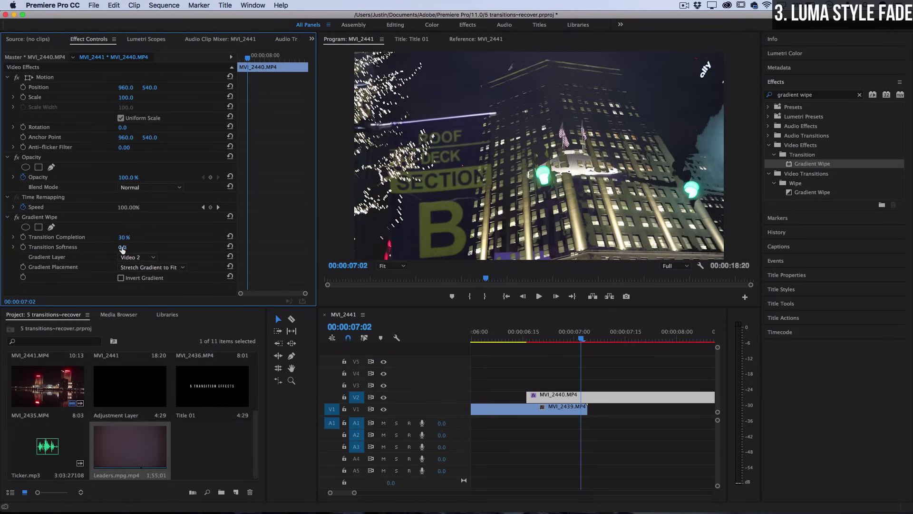
pyautogui.moveTo(124, 247); pyautogui.dragTo(119, 247)
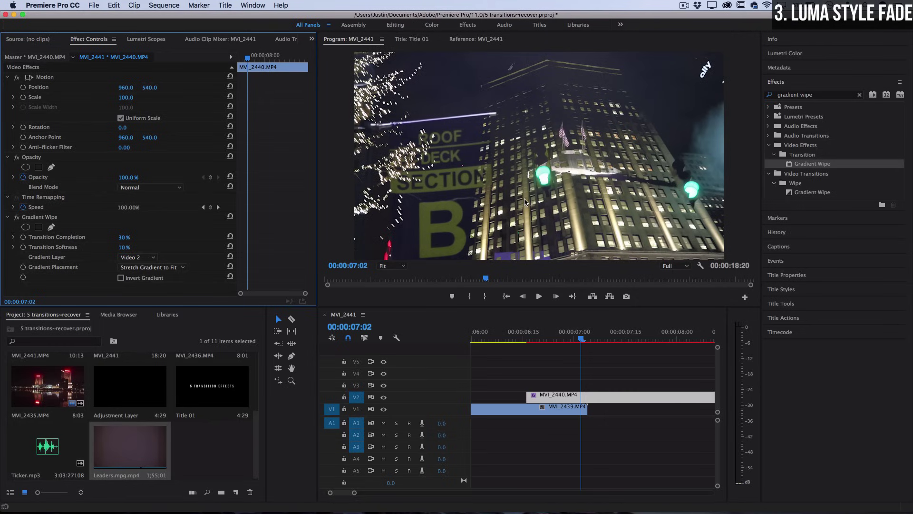
pyautogui.click(556, 340)
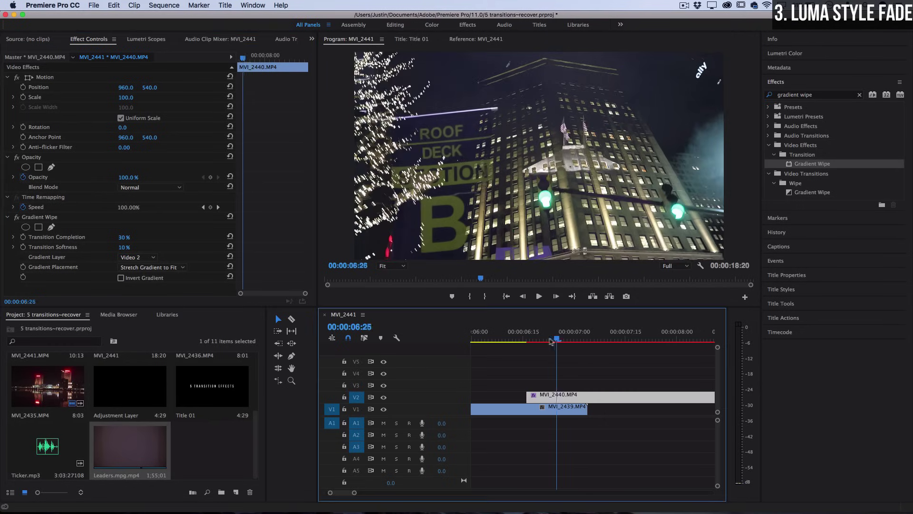
pyautogui.moveTo(550, 341); pyautogui.dragTo(529, 340)
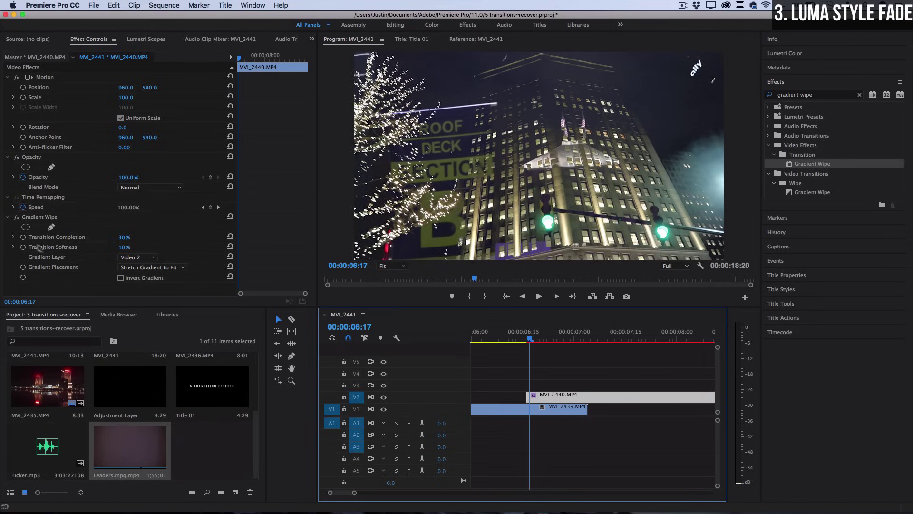
# Keyframe Transition Completion from 100% at 06:17 down to 0% at 07:04.
pyautogui.click(22, 237)
pyautogui.moveTo(124, 237); pyautogui.dragTo(131, 239)
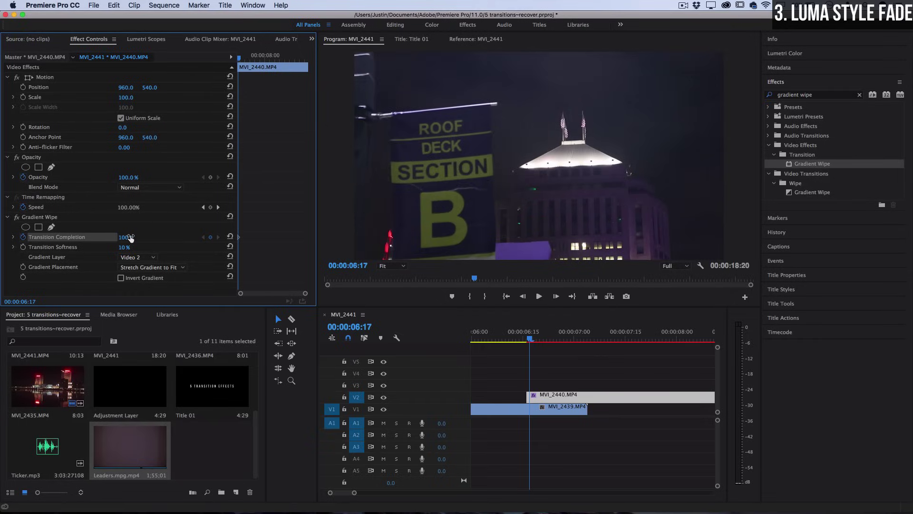
pyautogui.press('space')
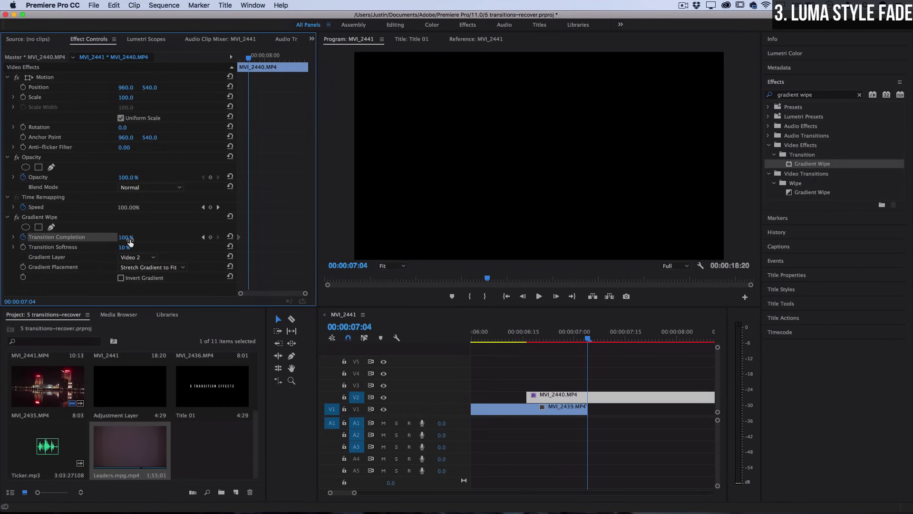
pyautogui.moveTo(126, 242); pyautogui.dragTo(130, 238)
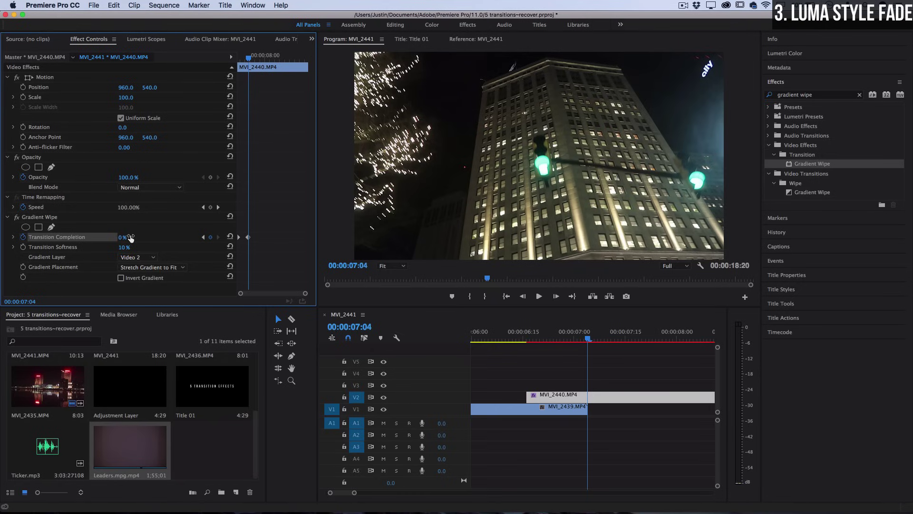
pyautogui.click(528, 339)
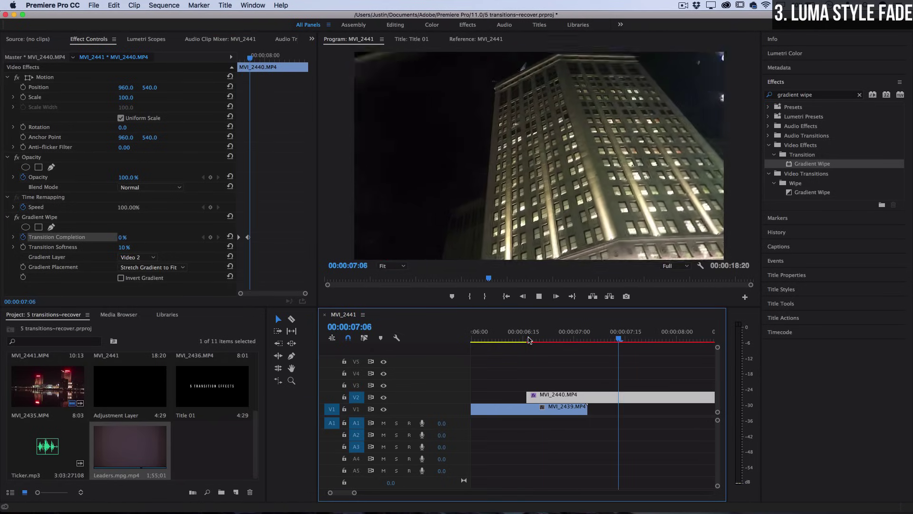
pyautogui.press('space')
pyautogui.click(565, 341)
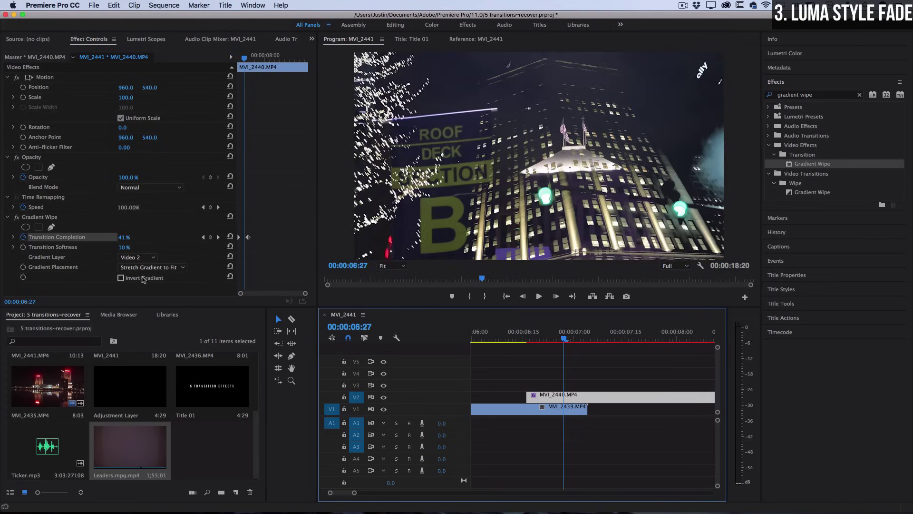
pyautogui.click(121, 277)
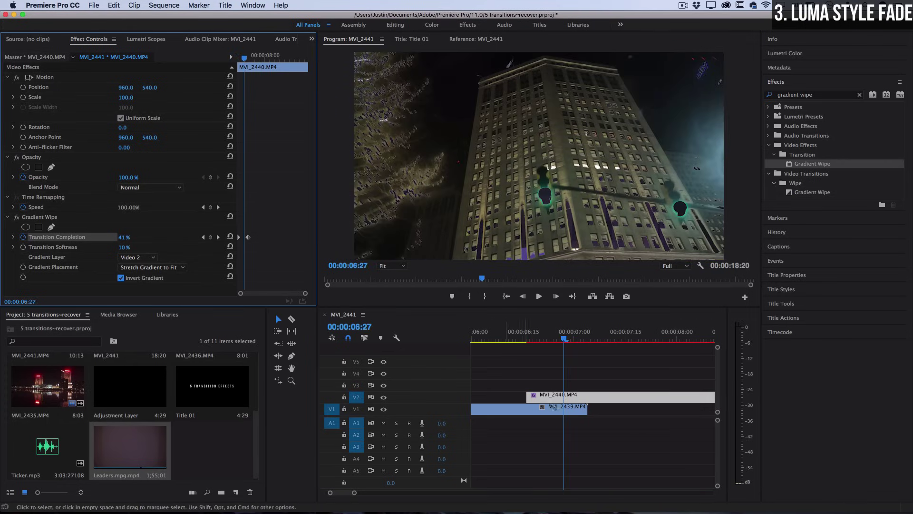
pyautogui.click(528, 340)
pyautogui.press('Right')
pyautogui.press('Right')
pyautogui.press('Right')
pyautogui.press('Right')
pyautogui.press('Right')
pyautogui.press('Right')
pyautogui.press('Right')
pyautogui.press('Right')
pyautogui.press('Right')
pyautogui.press('Right')
pyautogui.press('Right')
pyautogui.press('Right')
pyautogui.press('Right')
pyautogui.press('Right')
pyautogui.press('Right')
pyautogui.press('Right')
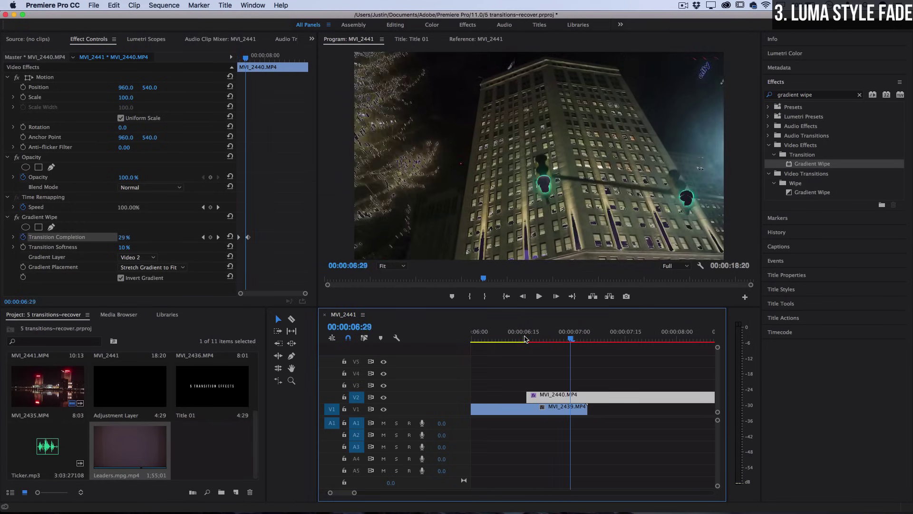
pyautogui.click(121, 278)
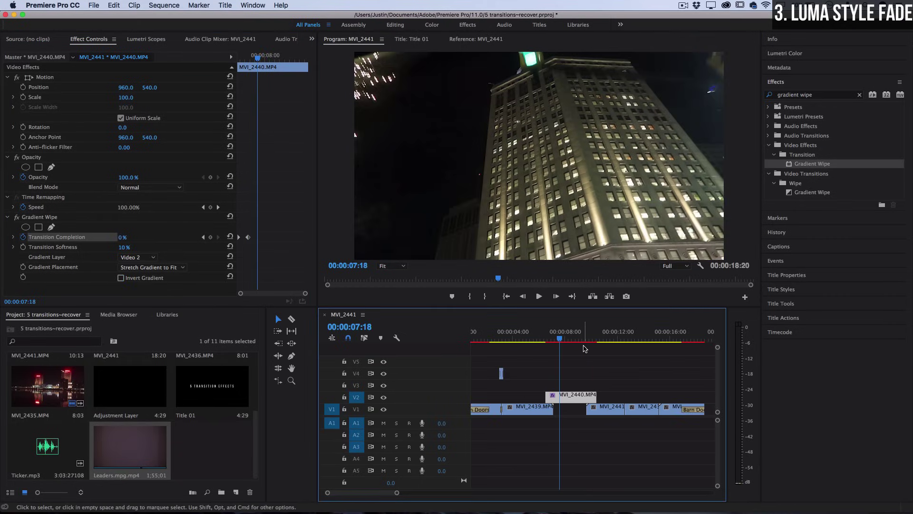
pyautogui.click(591, 340)
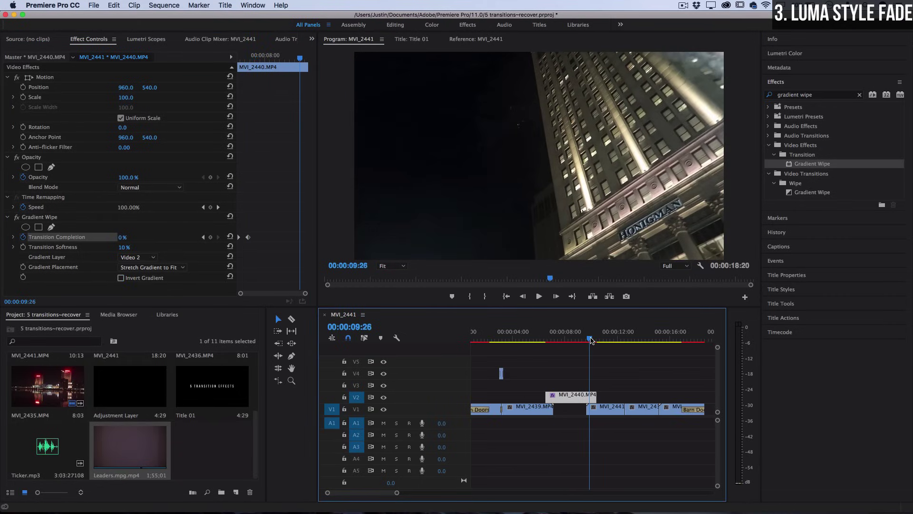
pyautogui.moveTo(592, 340)
pyautogui.mouseDown()
pyautogui.moveTo(659, 339)
pyautogui.moveTo(590, 342)
pyautogui.mouseUp()
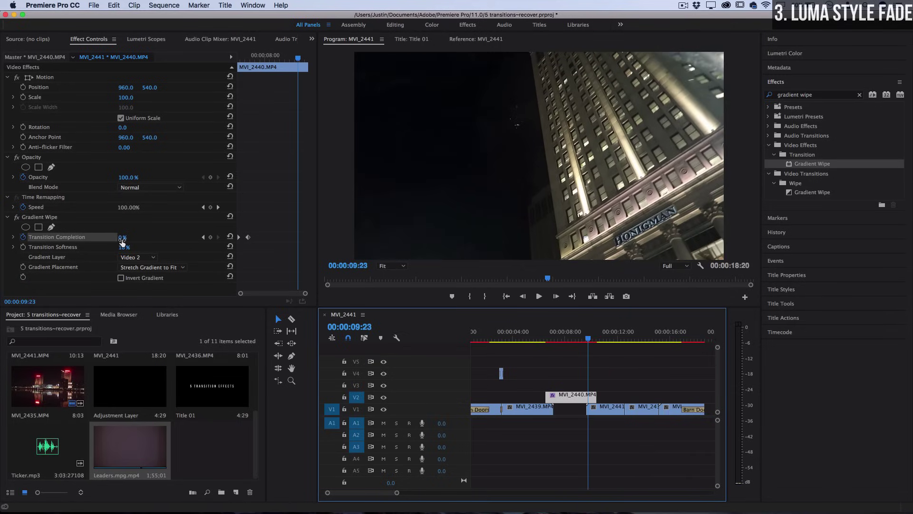
pyautogui.click(299, 58)
pyautogui.moveTo(300, 59); pyautogui.dragTo(313, 59)
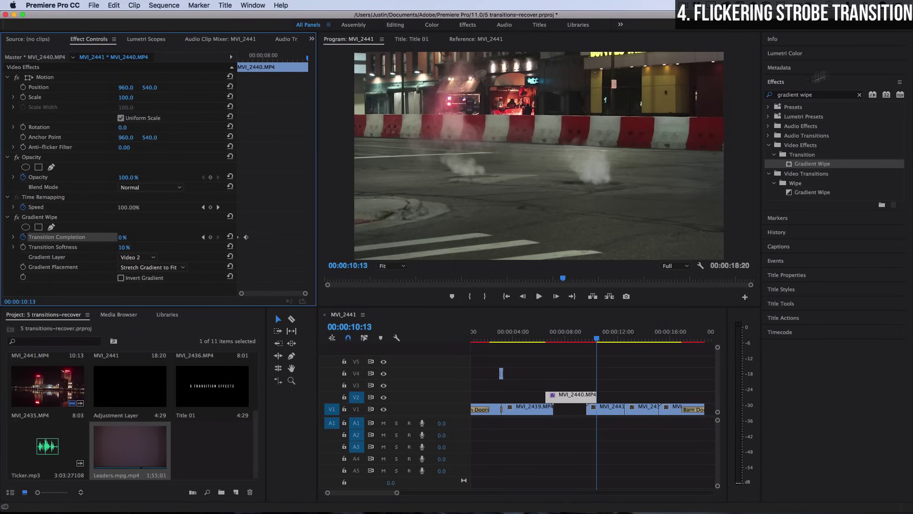
# Search for 'strob' and apply Strobe Light to the MVI_2440 clip.
pyautogui.click(830, 97)
pyautogui.write('strobe')
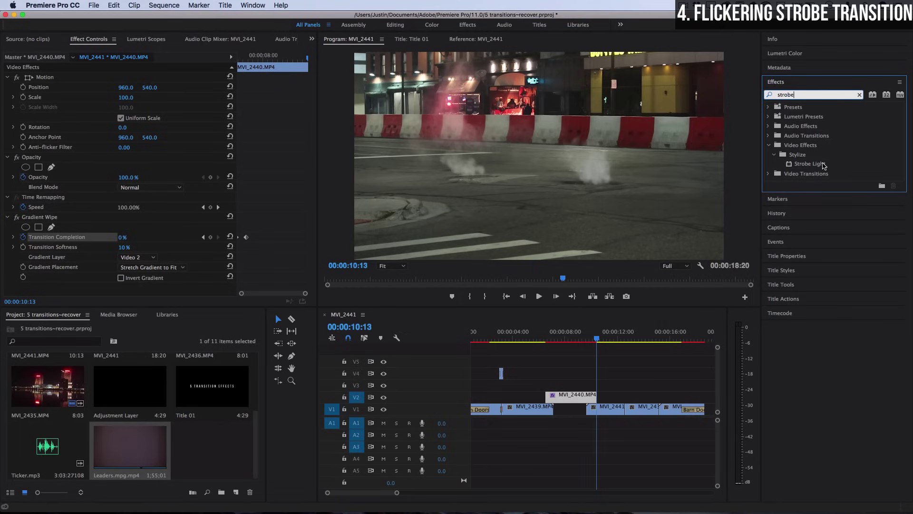
pyautogui.moveTo(824, 165); pyautogui.dragTo(579, 397)
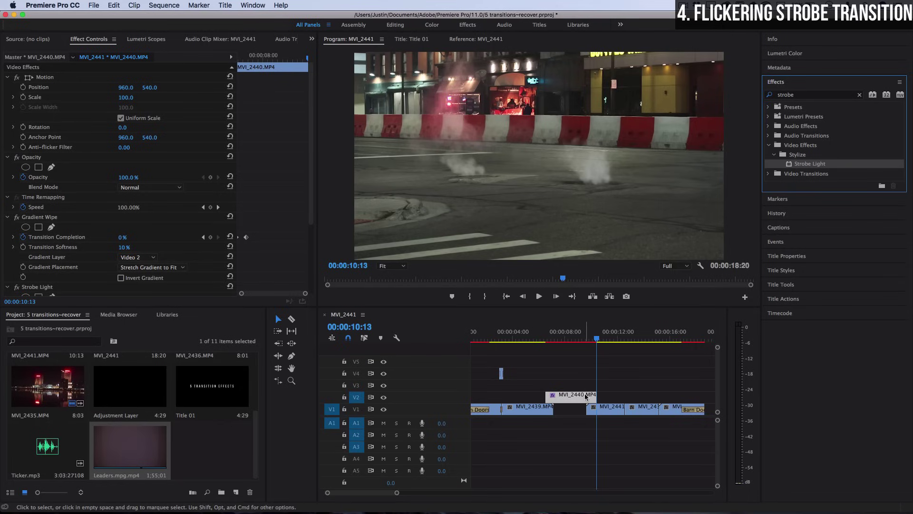
pyautogui.scroll(-5, 202, 267)
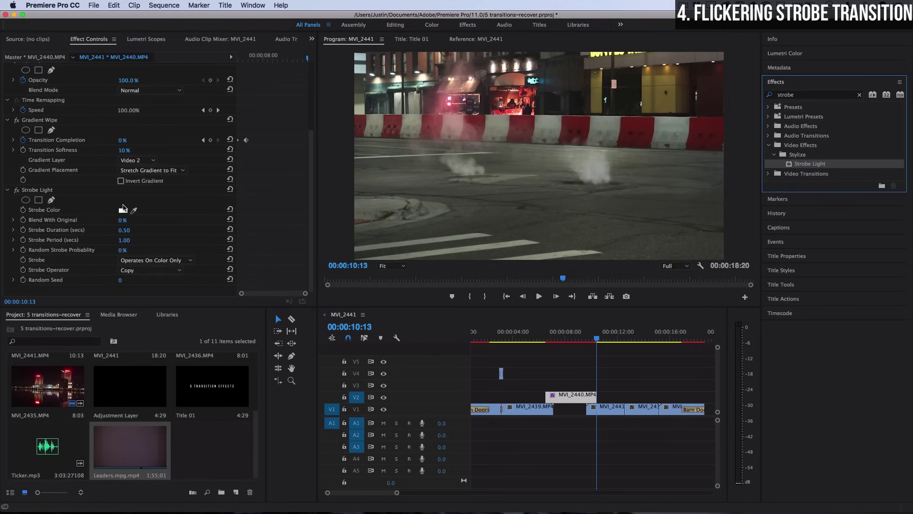
pyautogui.scroll(3, 574, 380)
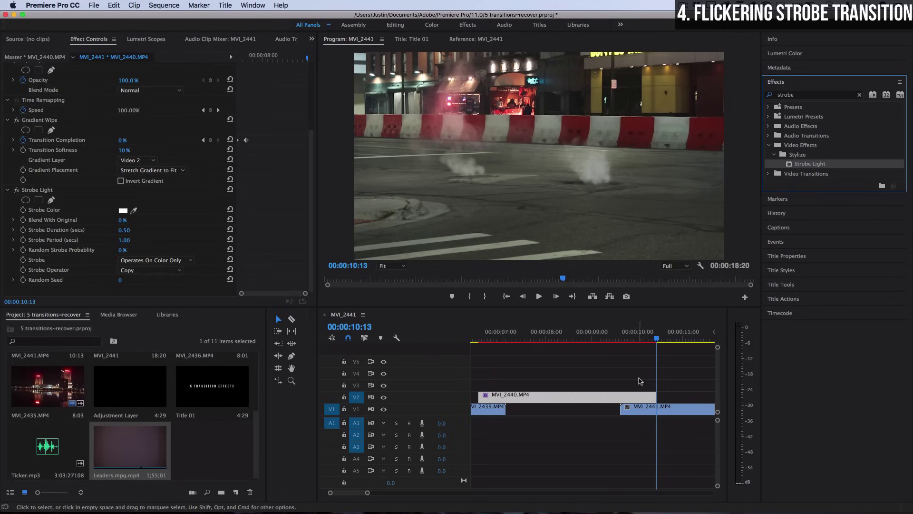
# Keyframe Blend With Original at 100% on 09:20 and 0% on 09:21.
pyautogui.click(622, 339)
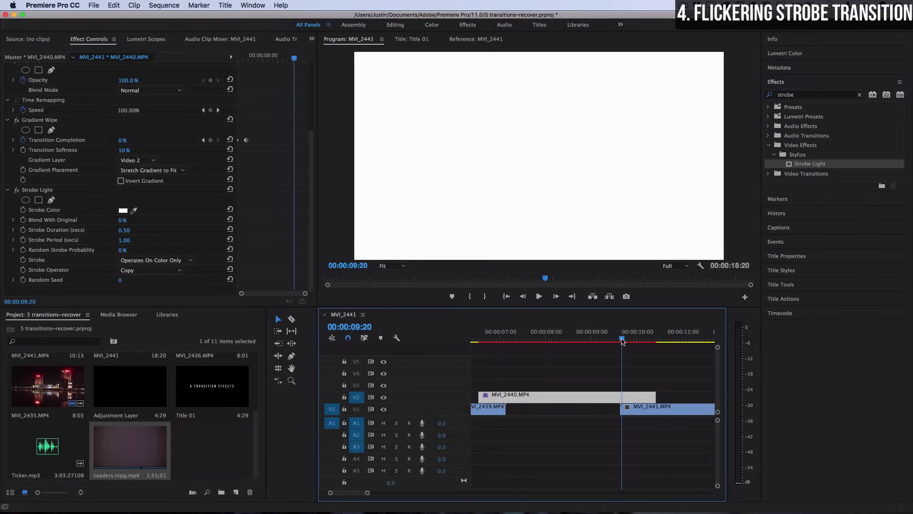
pyautogui.click(23, 221)
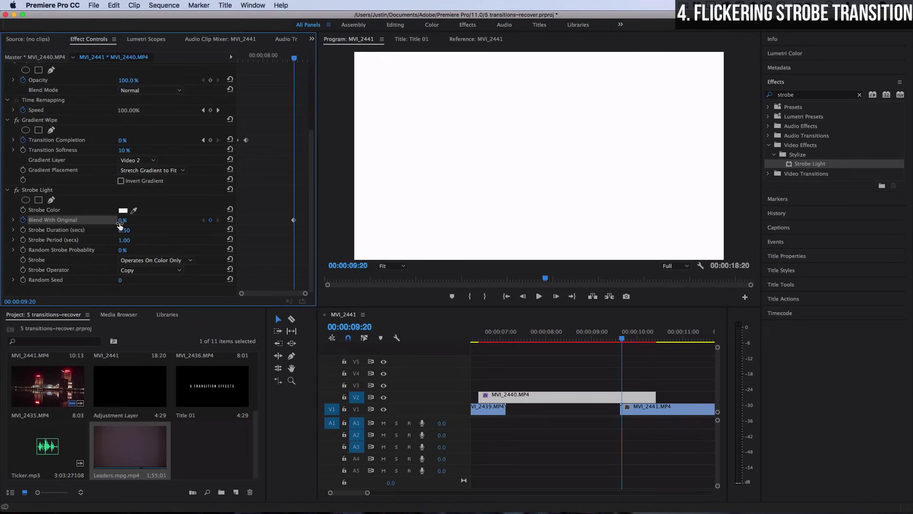
pyautogui.write('100')
pyautogui.press('Return')
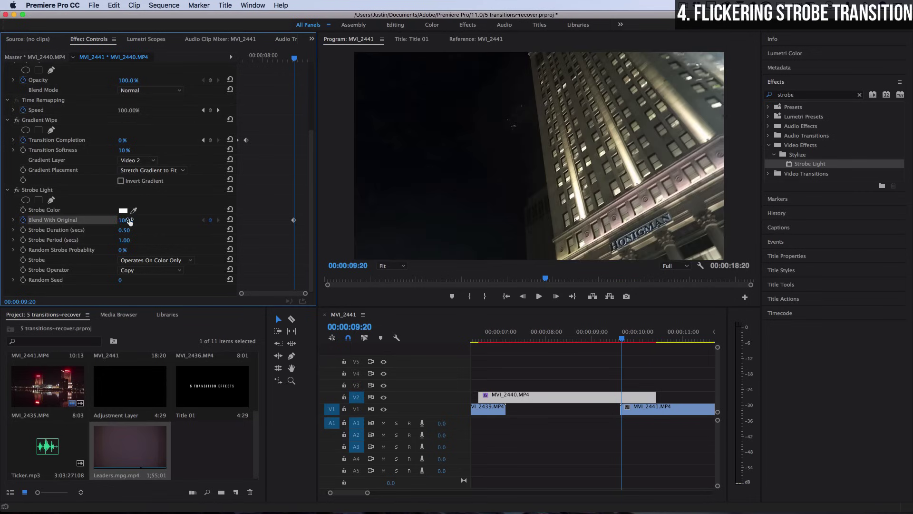
pyautogui.press('Right')
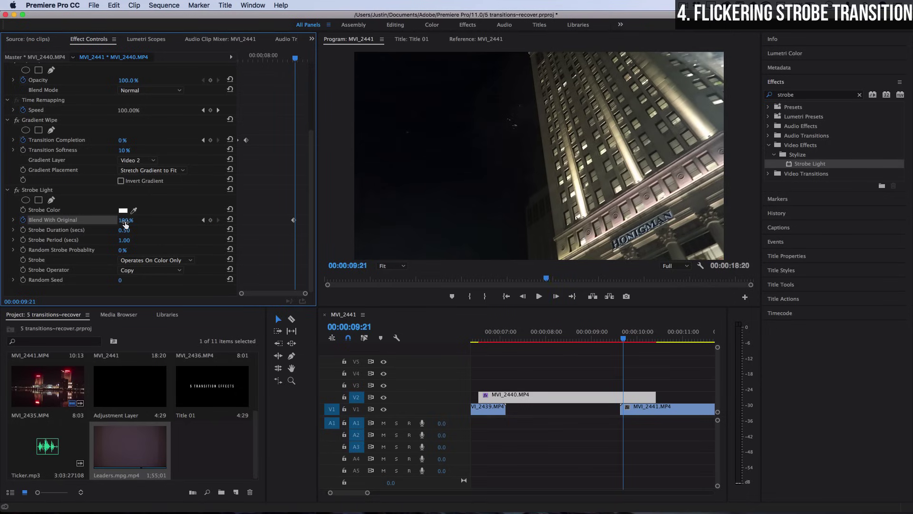
pyautogui.write('0')
pyautogui.press('Return')
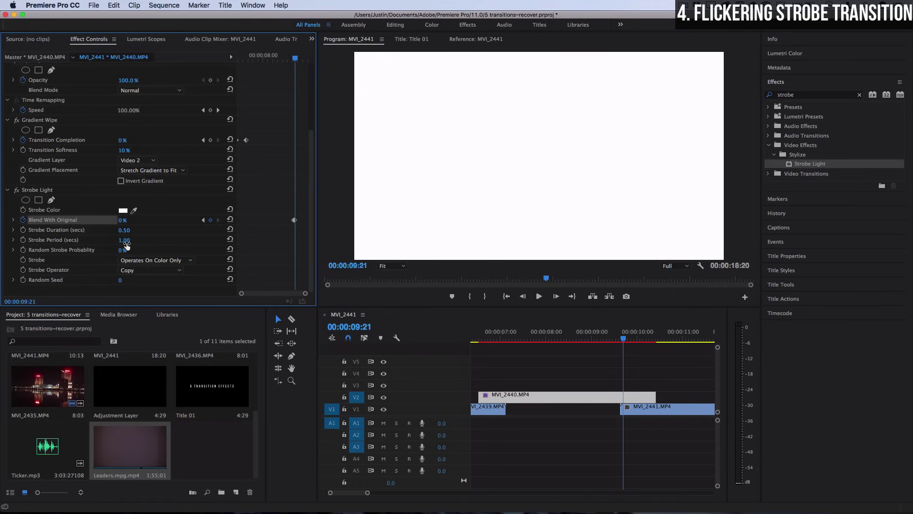
# Set Strobe Duration to 0.10 and Strobe Period to 0.20.
pyautogui.click(126, 230)
pyautogui.write('.1')
pyautogui.click(126, 240)
pyautogui.press('Return')
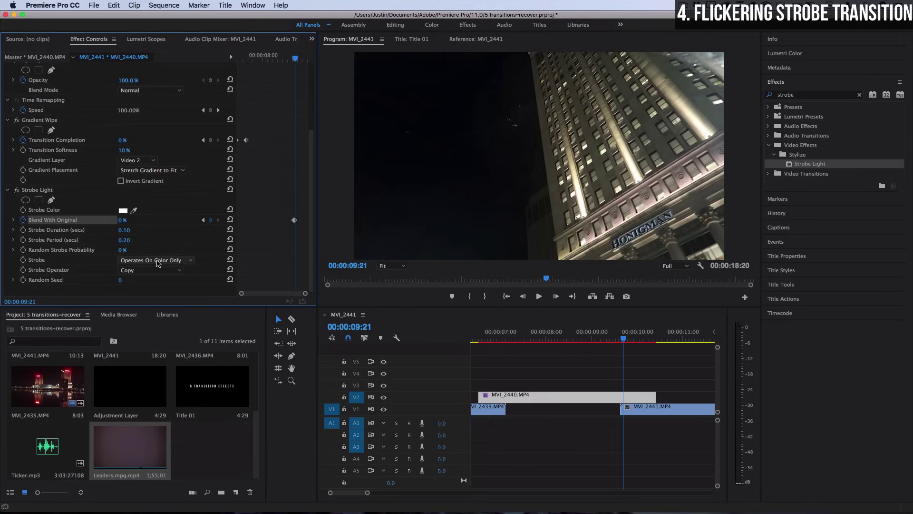
pyautogui.press('Right')
pyautogui.press('Right')
pyautogui.press('Right')
pyautogui.press('Right')
pyautogui.press('Right')
pyautogui.press('Right')
pyautogui.press('Right')
pyautogui.press('Right')
pyautogui.press('Right')
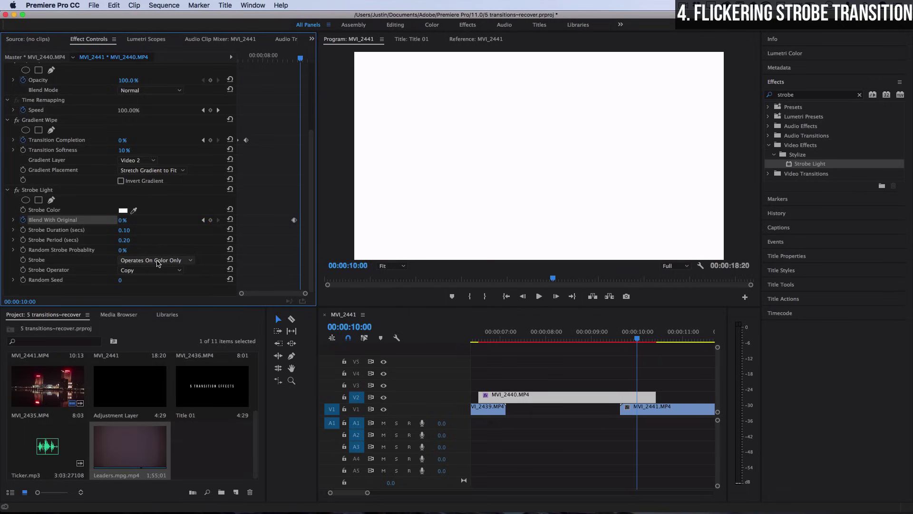
# Make the strobe colour red and set the operator to Add.
pyautogui.click(122, 210)
pyautogui.click(460, 244)
pyautogui.click(559, 119)
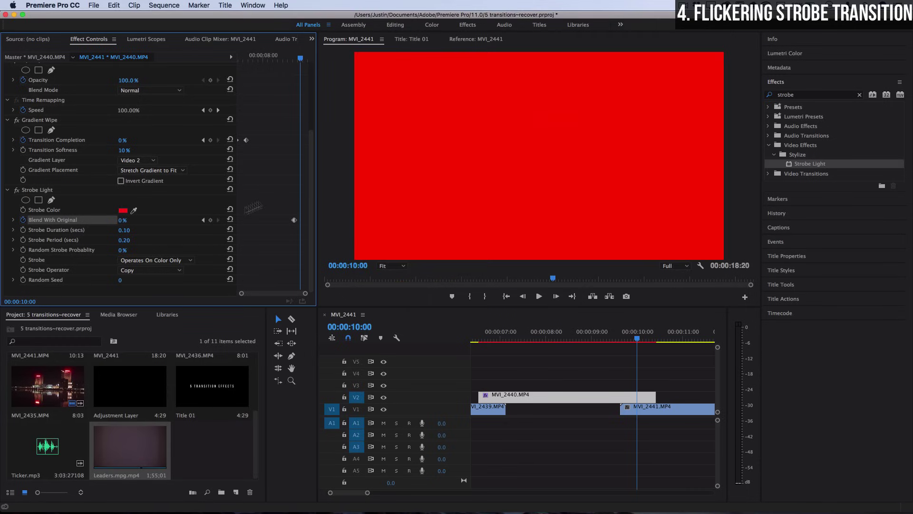
pyautogui.click(148, 269)
pyautogui.click(149, 295)
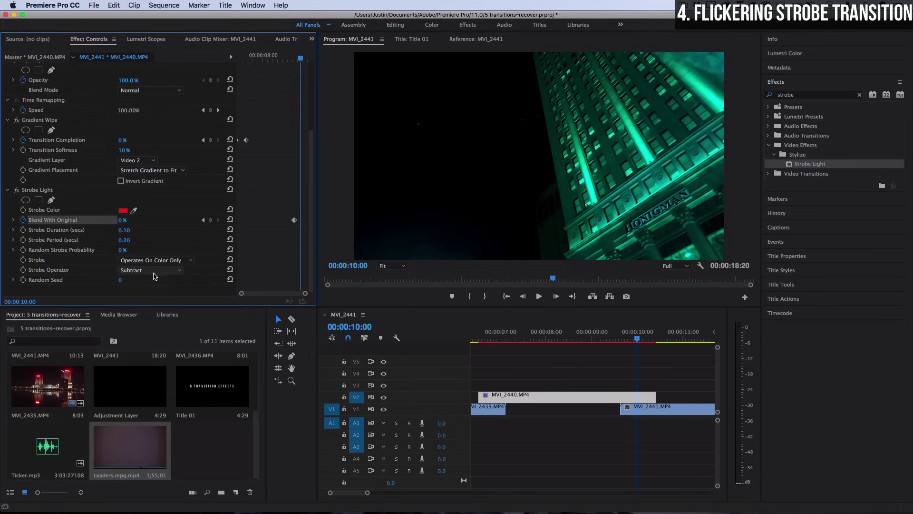
pyautogui.click(153, 271)
pyautogui.click(134, 287)
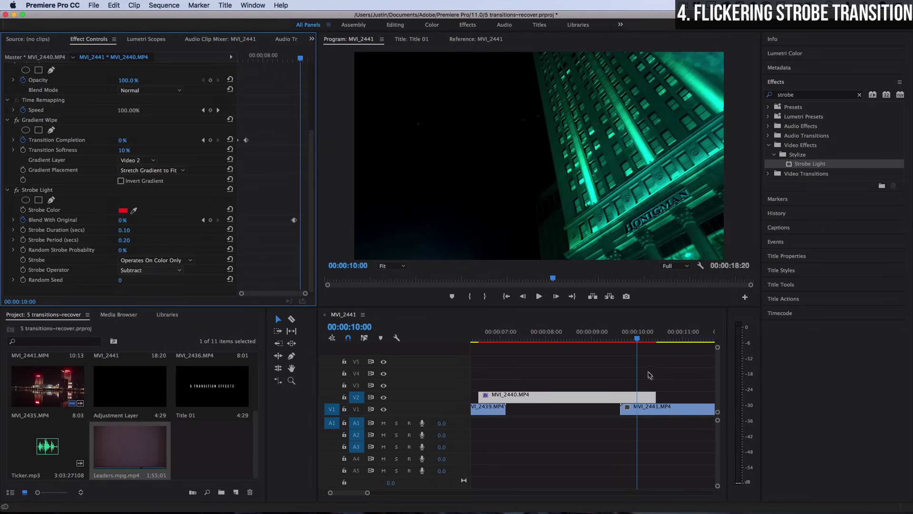
# Set Strobe to Makes Layer Transparent and play back the strobe across the cut.
pyautogui.click(622, 338)
pyautogui.moveTo(622, 339); pyautogui.dragTo(644, 338)
pyautogui.click(157, 260)
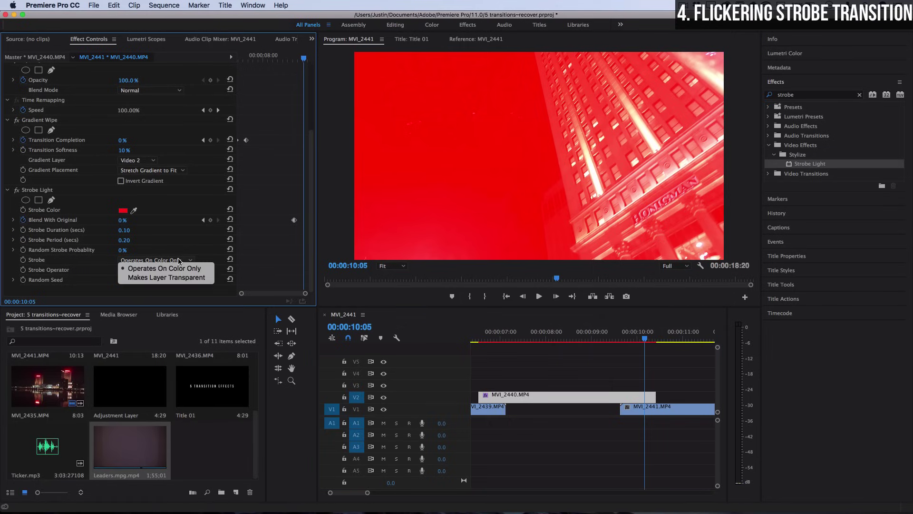
pyautogui.click(173, 278)
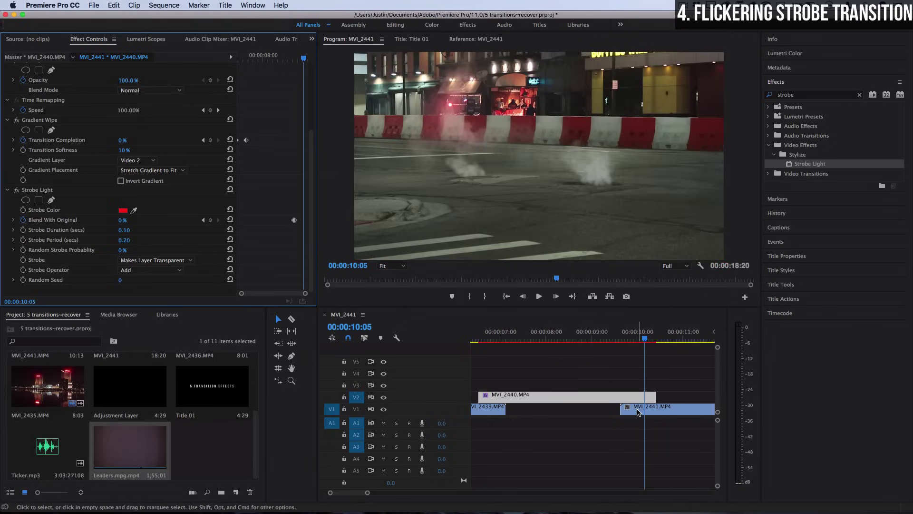
pyautogui.click(617, 341)
pyautogui.press('space')
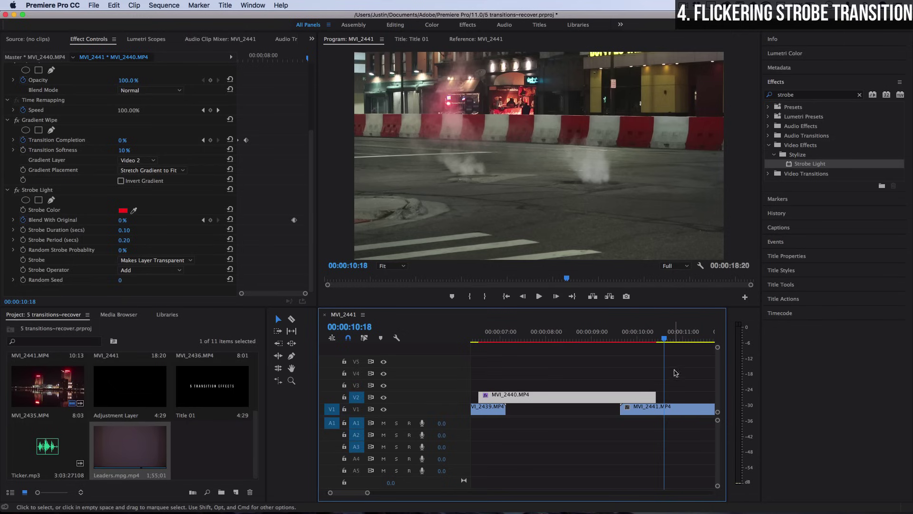
pyautogui.press('-')
pyautogui.press('-')
pyautogui.press('-')
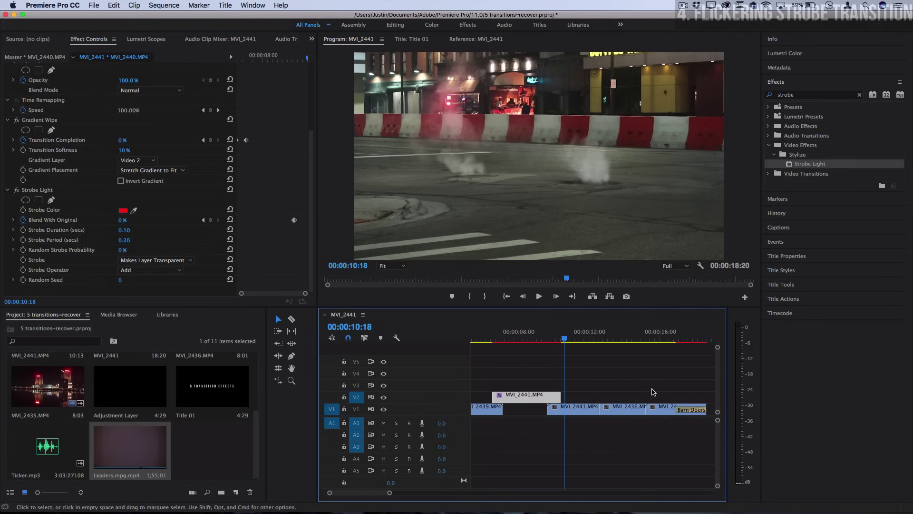
# Stop playback at 14:04, then create a default Adjustment Layer via File > New.
pyautogui.press('space')
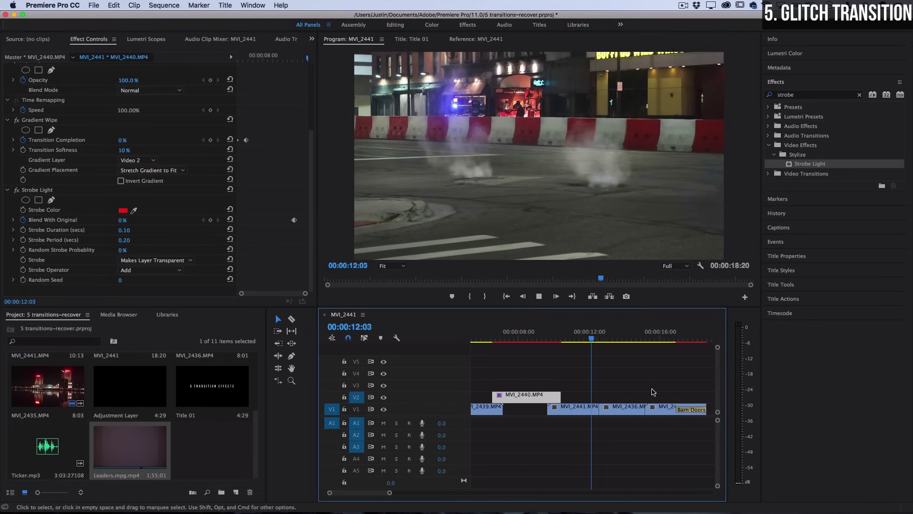
pyautogui.press('space')
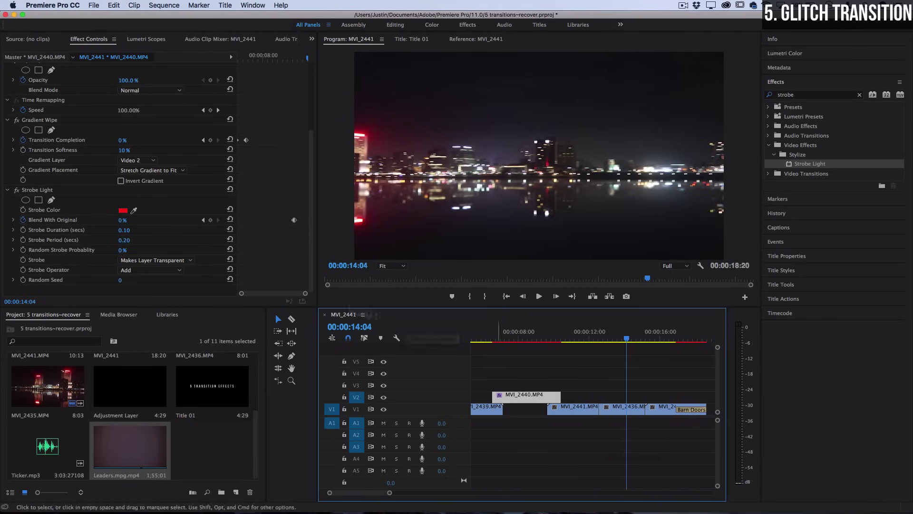
pyautogui.click(48, 316)
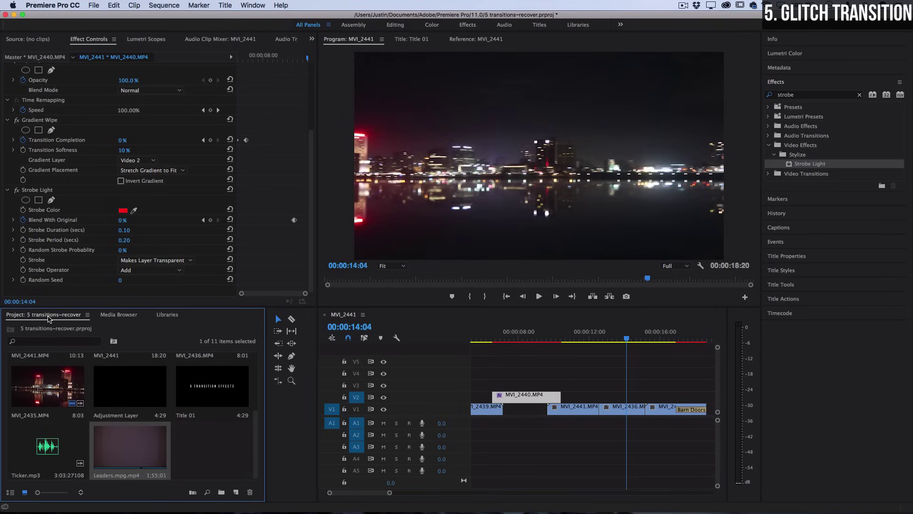
pyautogui.click(93, 4)
pyautogui.moveTo(102, 18)
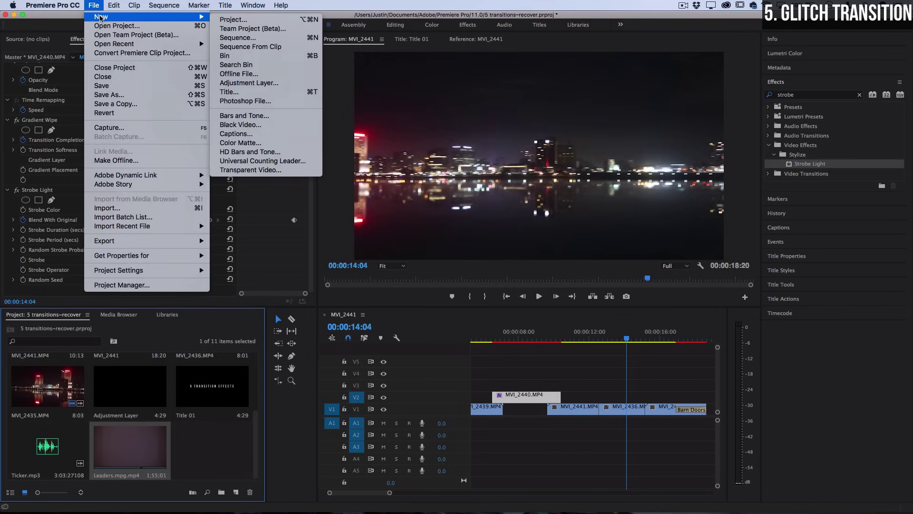
pyautogui.click(251, 84)
pyautogui.press('Return')
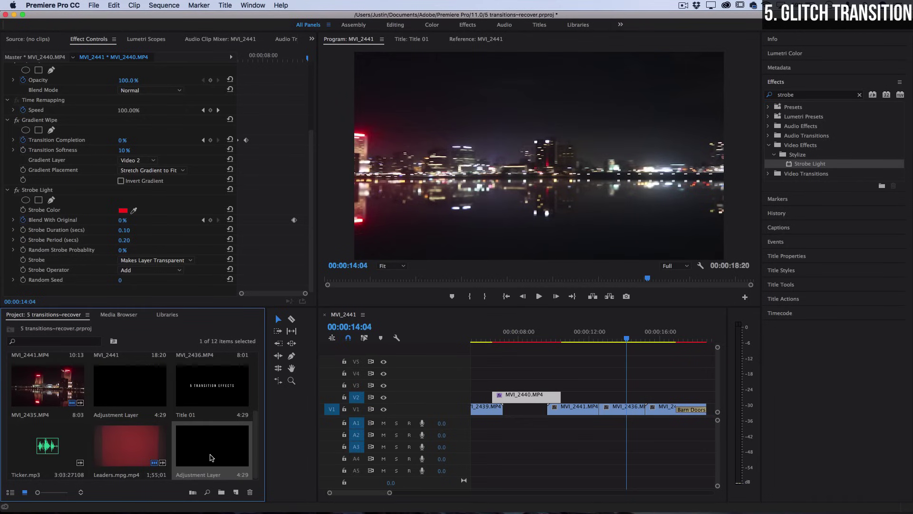
# Drop the Adjustment Layer onto V3 and trim its end back to about 12:20.
pyautogui.moveTo(211, 457); pyautogui.dragTo(547, 385)
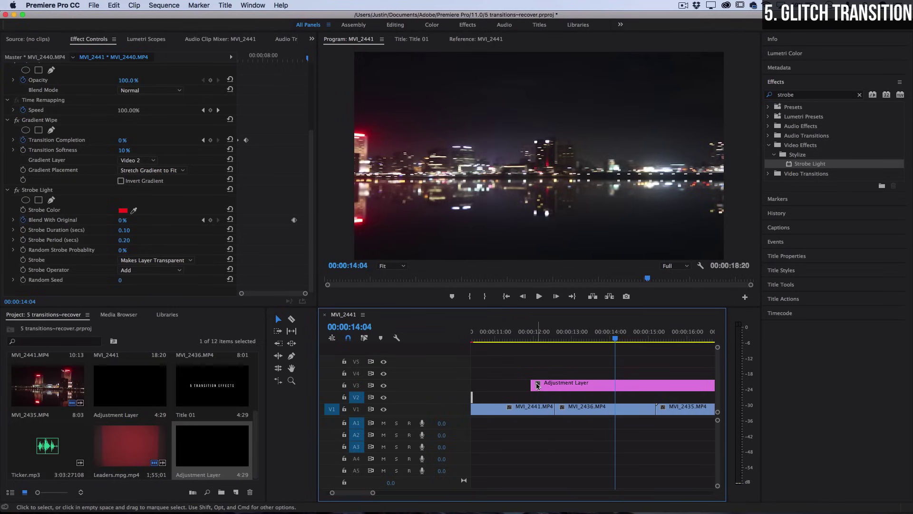
pyautogui.press('-')
pyautogui.press('-')
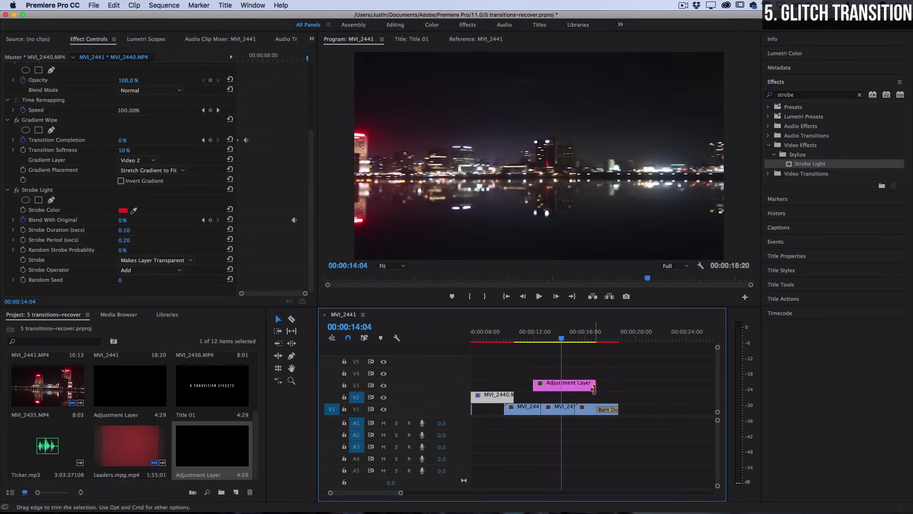
pyautogui.moveTo(594, 389); pyautogui.dragTo(550, 385)
pyautogui.press('=')
pyautogui.press('=')
pyautogui.press('=')
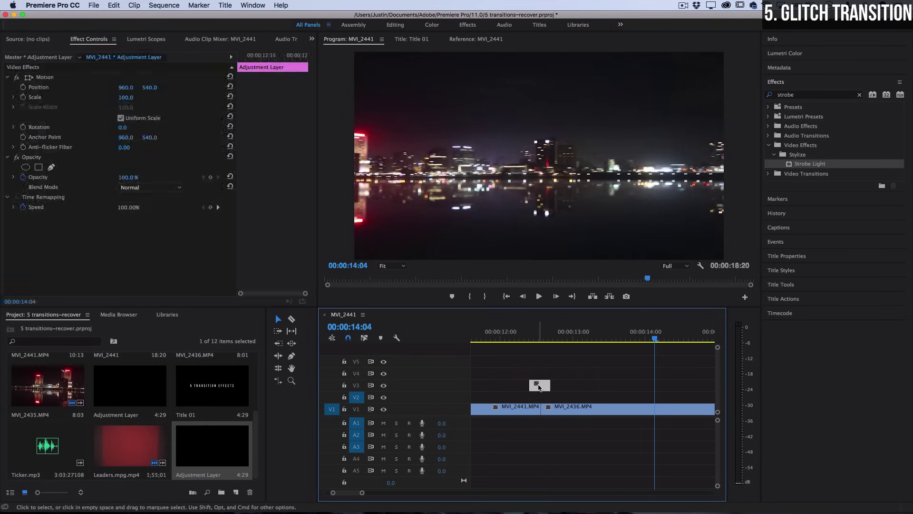
# Apply Wave Warp to the V3 adjustment layer and view it at 12:16.
pyautogui.click(804, 95)
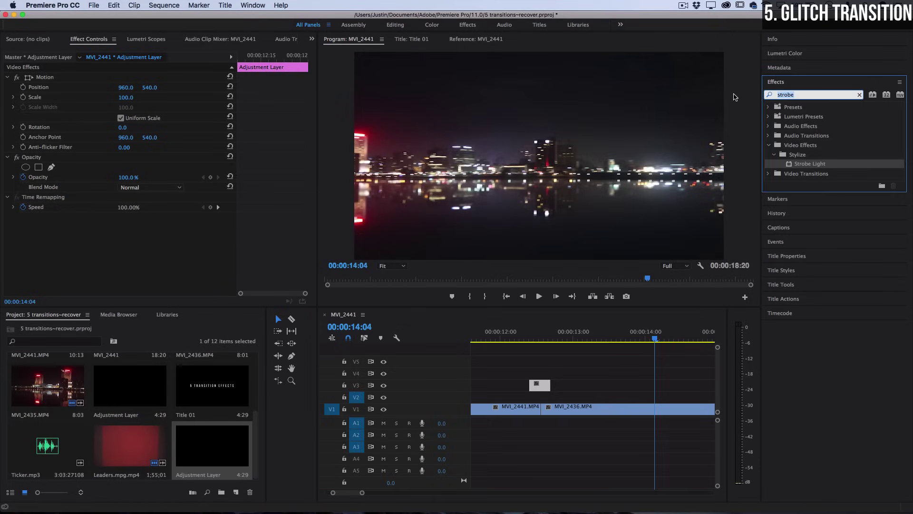
pyautogui.write('wave warp')
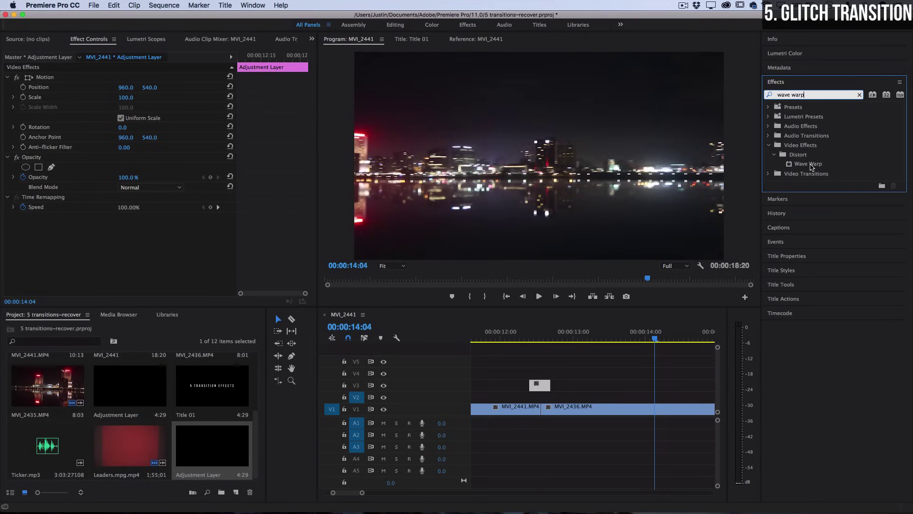
pyautogui.moveTo(811, 167); pyautogui.dragTo(539, 385)
pyautogui.click(539, 340)
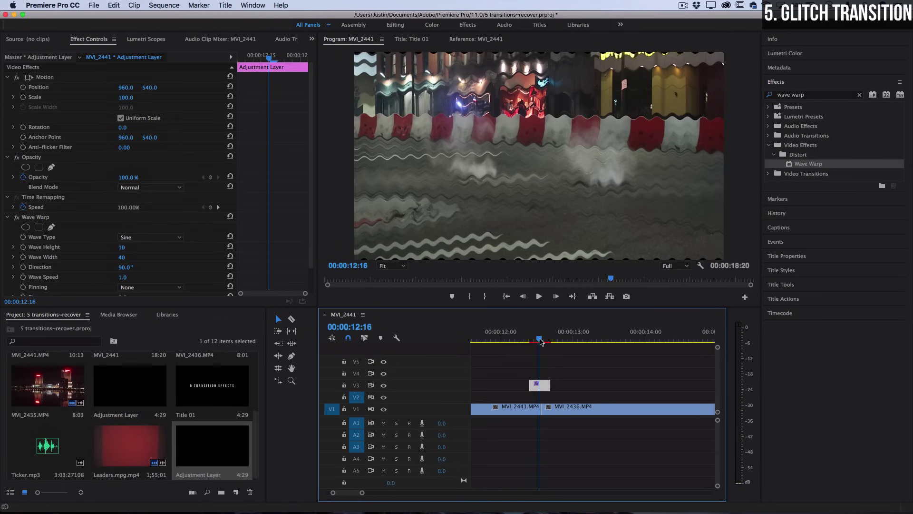
# Set Wave Type to Noise with wave height 770 and width 2180.
pyautogui.click(162, 237)
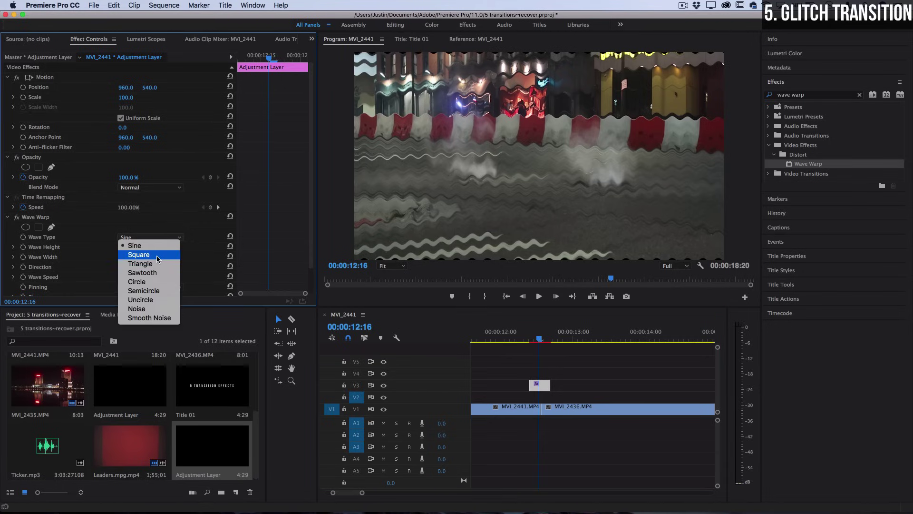
pyautogui.click(158, 256)
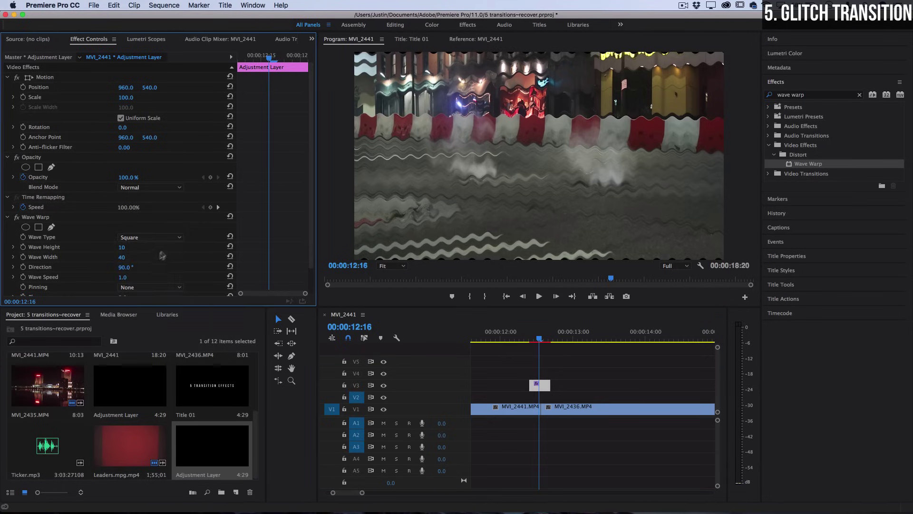
pyautogui.click(165, 239)
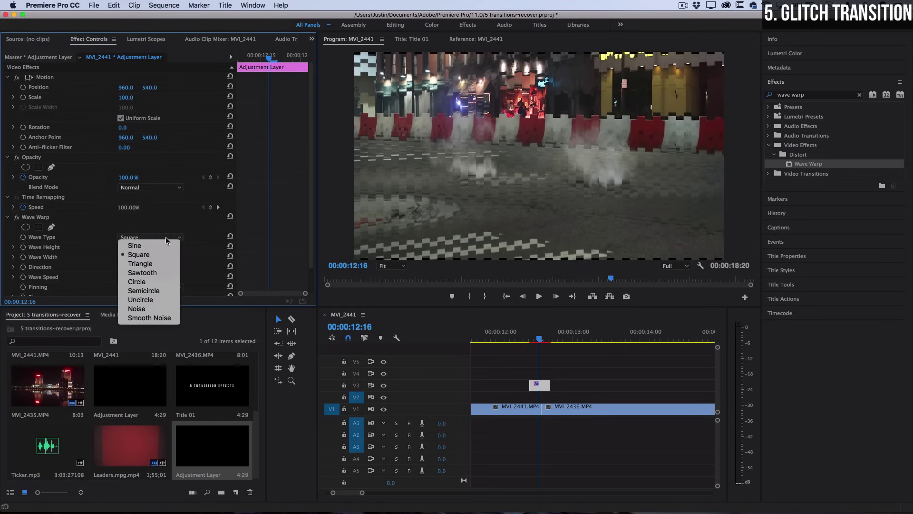
pyautogui.click(162, 264)
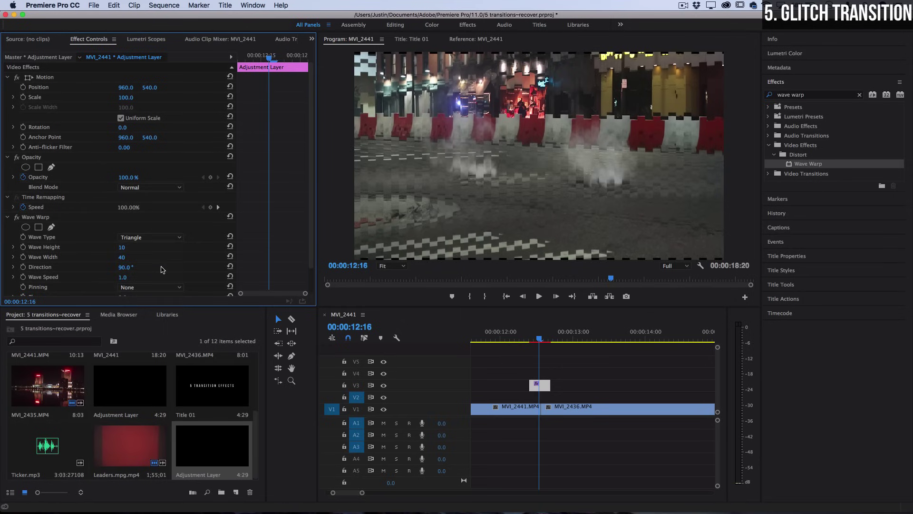
pyautogui.click(146, 239)
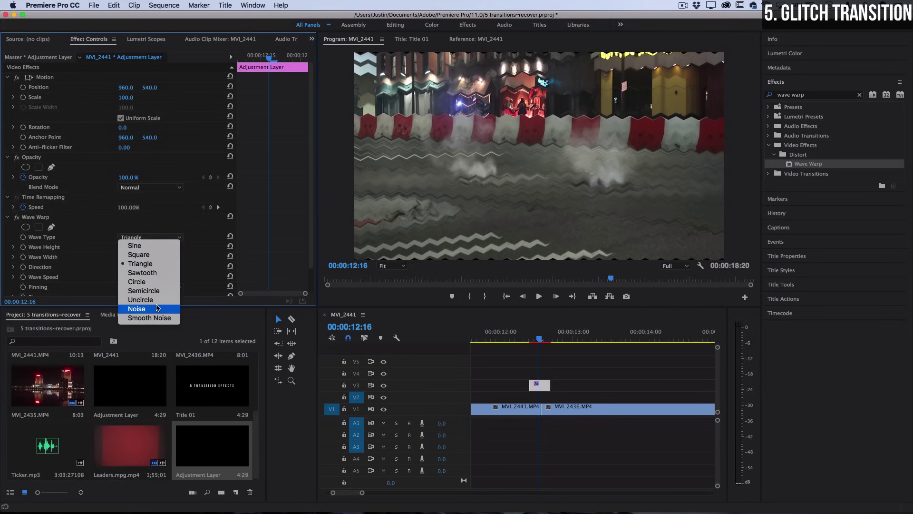
pyautogui.click(157, 308)
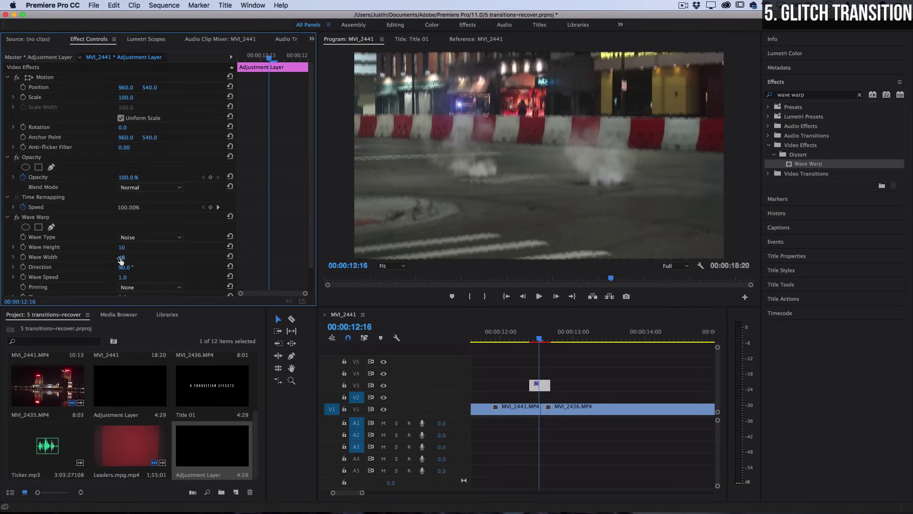
pyautogui.moveTo(121, 258)
pyautogui.mouseDown()
pyautogui.moveTo(110, 250)
pyautogui.moveTo(161, 261)
pyautogui.mouseUp()
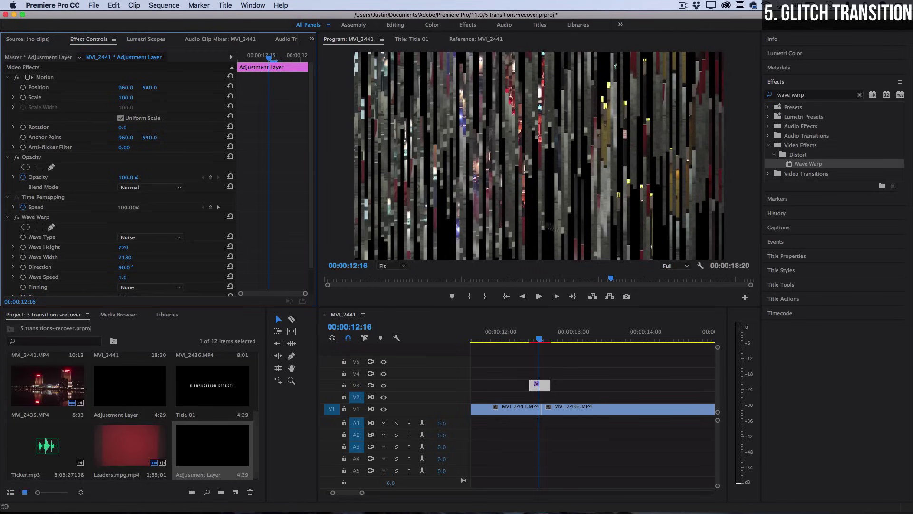
pyautogui.scroll(-1, 208, 260)
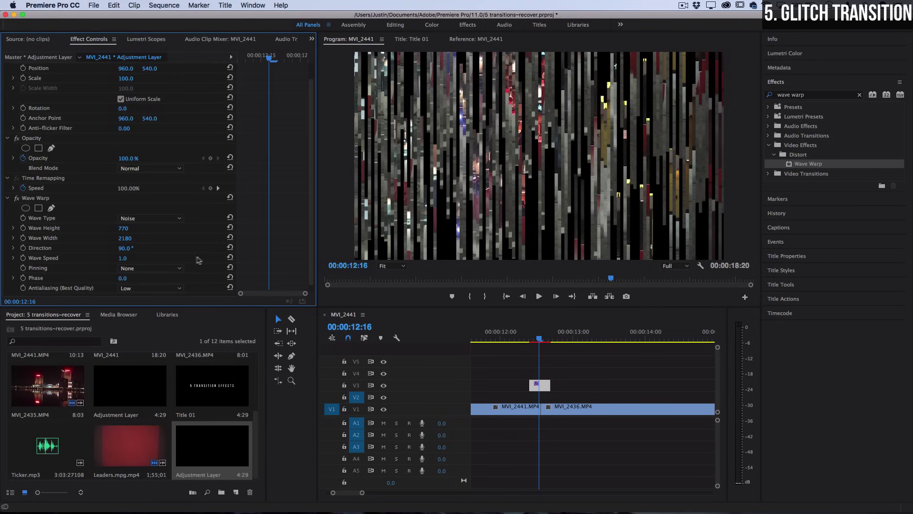
# Pin the warp at All Edges with height 285, width 2829, direction 148°, speed 20.8.
pyautogui.click(166, 268)
pyautogui.click(160, 286)
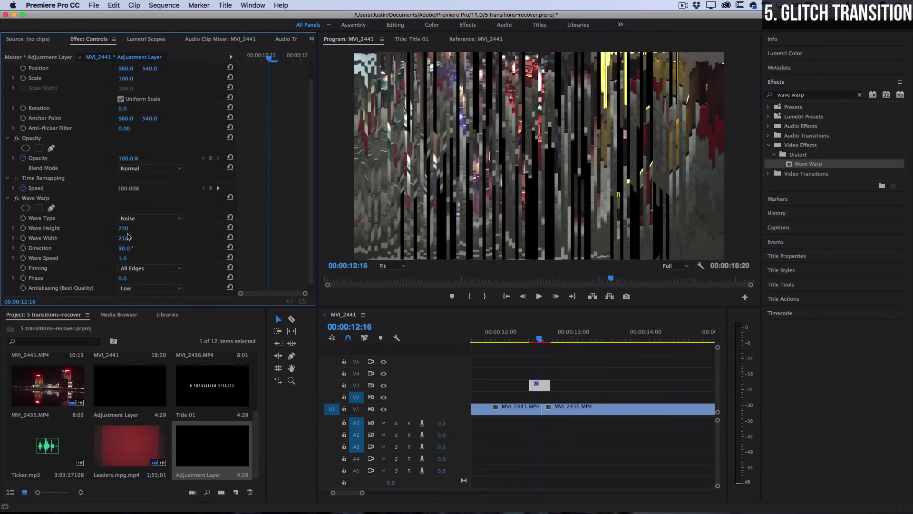
pyautogui.moveTo(125, 229)
pyautogui.mouseDown()
pyautogui.moveTo(122, 255)
pyautogui.moveTo(125, 248)
pyautogui.mouseUp()
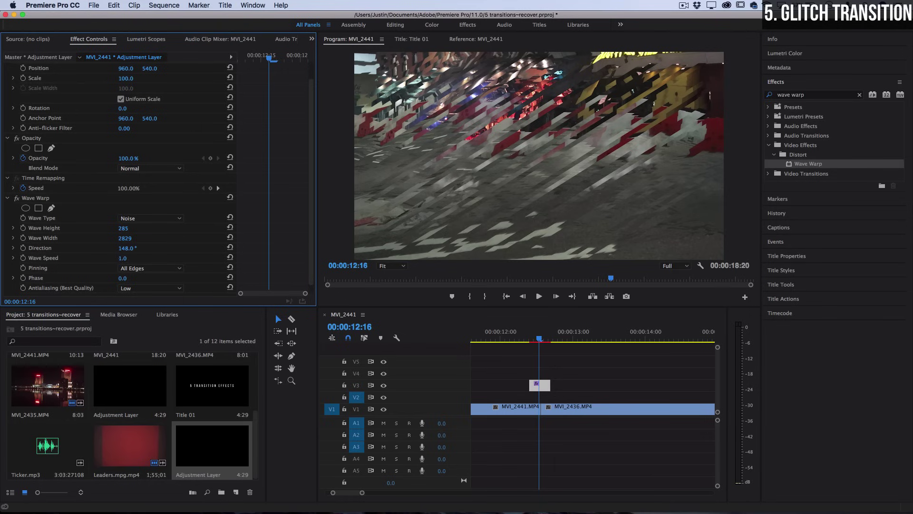
pyautogui.moveTo(123, 258); pyautogui.dragTo(133, 258)
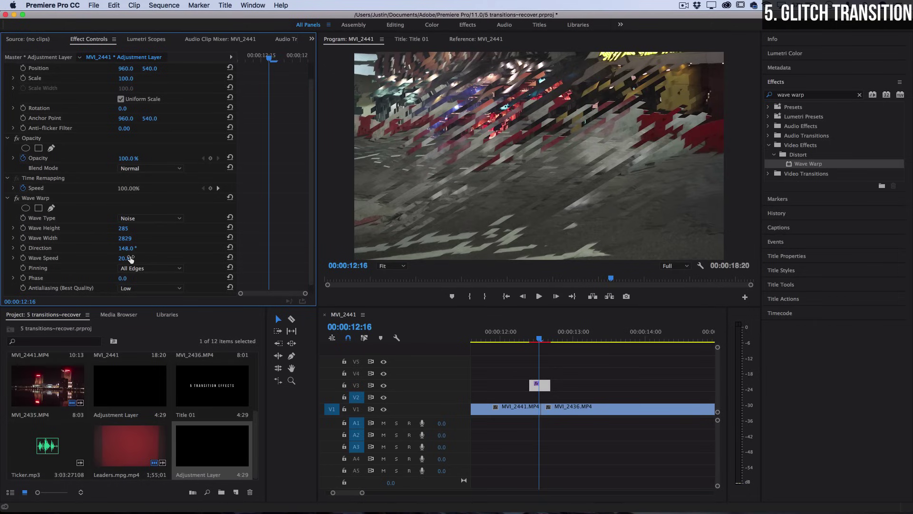
# Step through and play the 12:15–12:18 glitch over the MVI_2441–MVI_2436 cut.
pyautogui.click(527, 341)
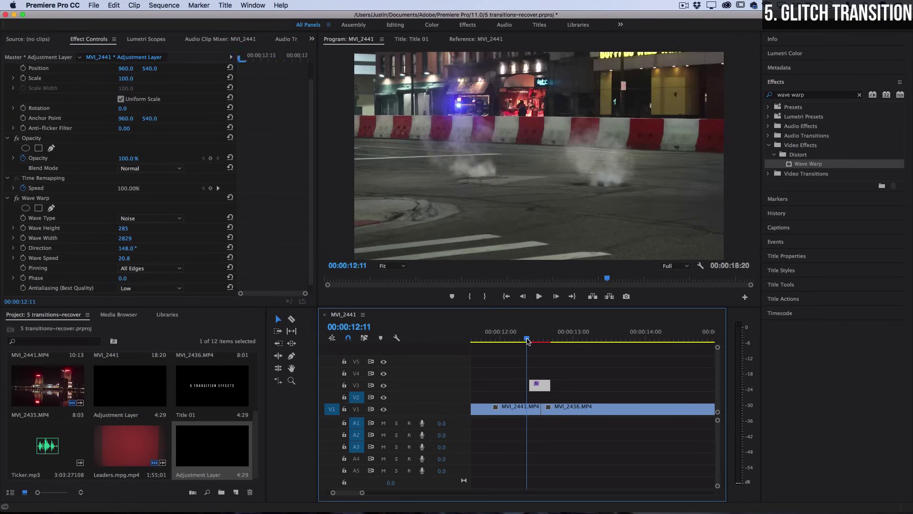
pyautogui.moveTo(527, 341); pyautogui.dragTo(528, 341)
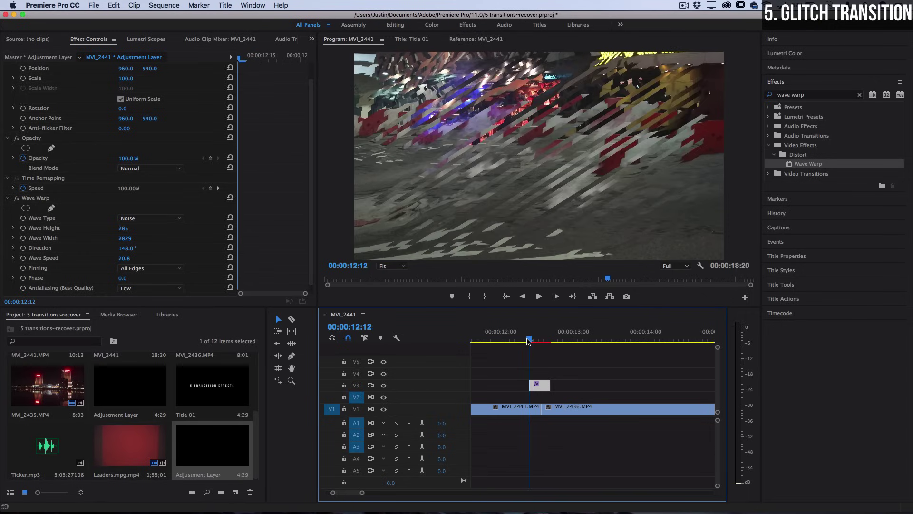
pyautogui.hotkey('shift', 'Right')
pyautogui.hotkey('shift', 'Right')
pyautogui.press('Right')
pyautogui.press('Right')
pyautogui.press('Right')
pyautogui.press('-')
pyautogui.click(499, 339)
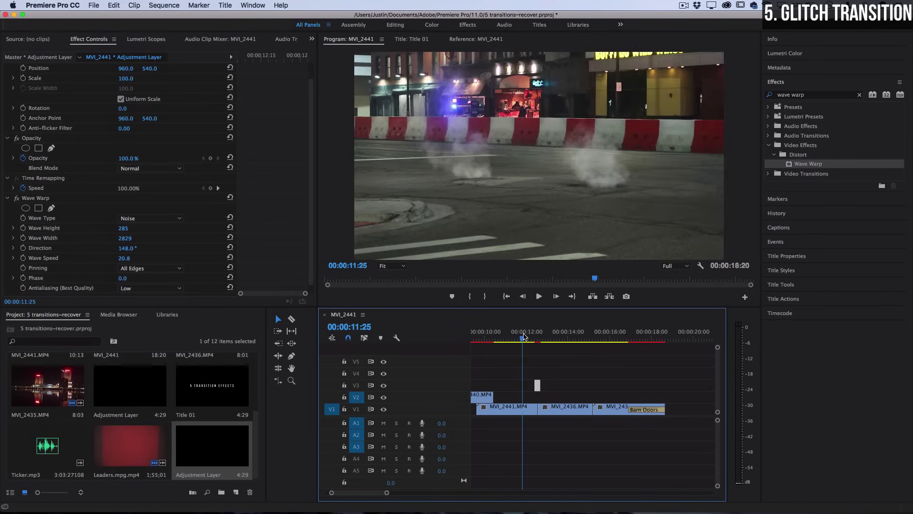
pyautogui.press('space')
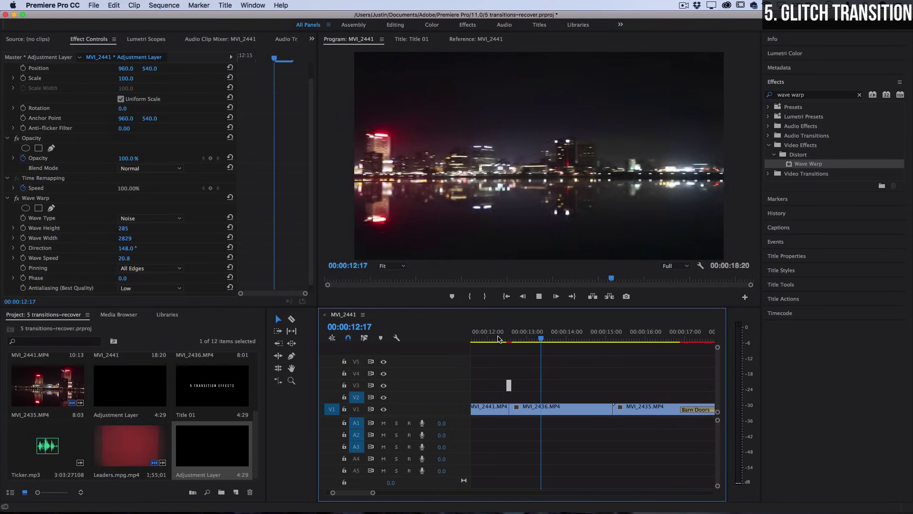
pyautogui.press('space')
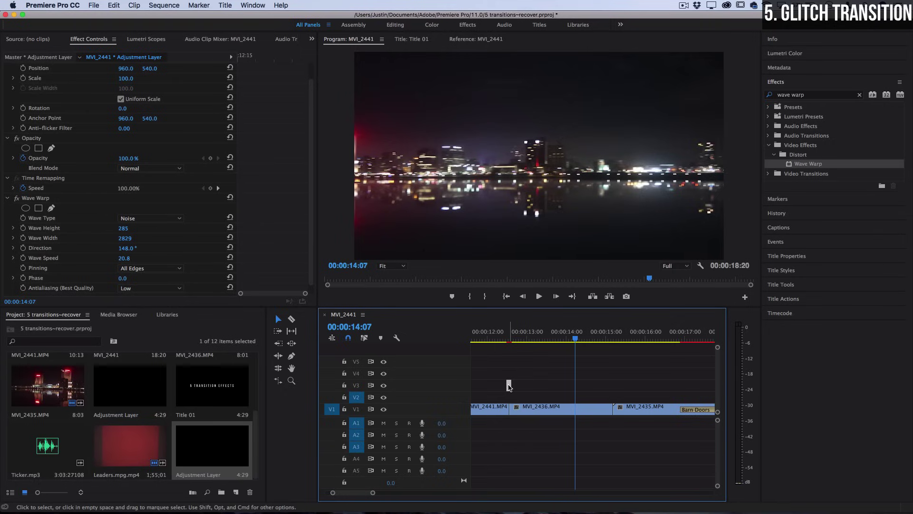
# Copy the glitch adjustment layer onto the MVI_2436–MVI_2435 cut and select it.
pyautogui.moveTo(509, 387); pyautogui.dragTo(611, 389)
pyautogui.scroll(2, 611, 389)
pyautogui.scroll(1, 611, 389)
pyautogui.click(612, 385)
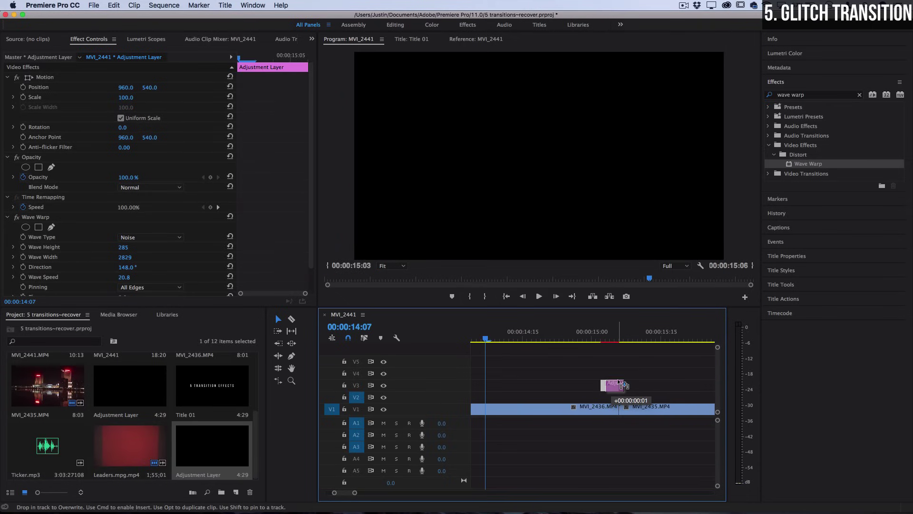
# Change the copied layer's Wave Type to Triangle, viewing it at 15:05.
pyautogui.click(616, 340)
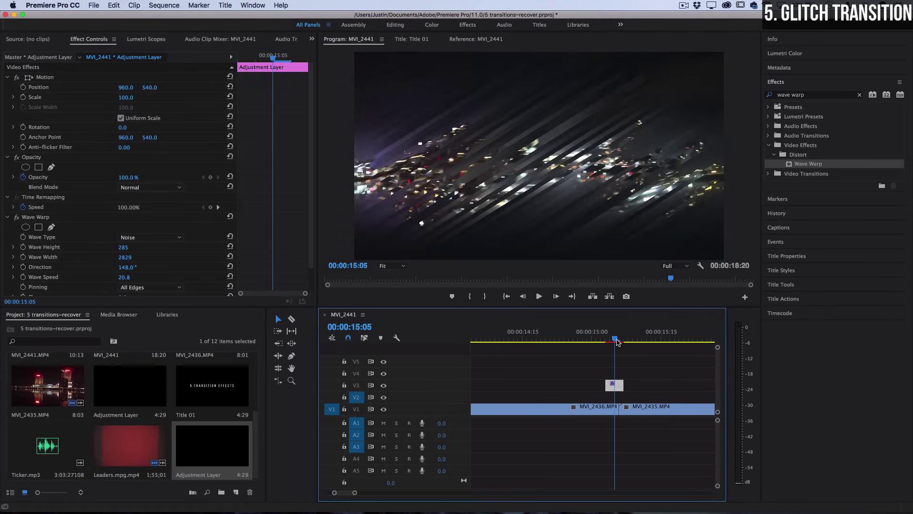
pyautogui.click(171, 237)
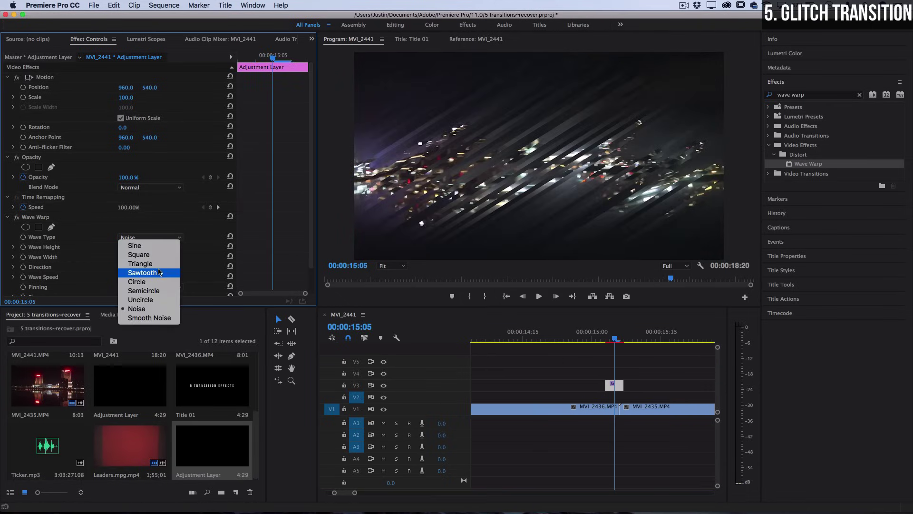
pyautogui.click(159, 264)
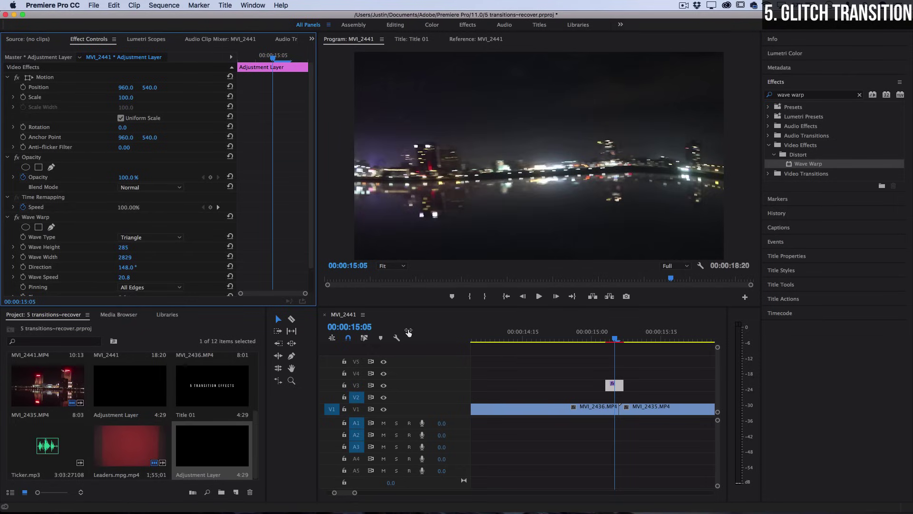
pyautogui.scroll(2, 600, 345)
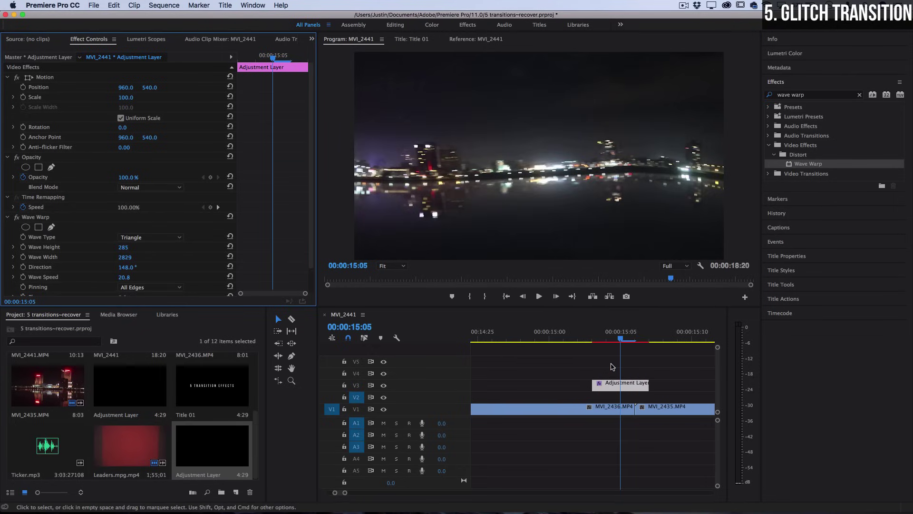
pyautogui.click(621, 344)
# Play the sequence through to the Barn Doors closing to black, then stop.
pyautogui.press('space')
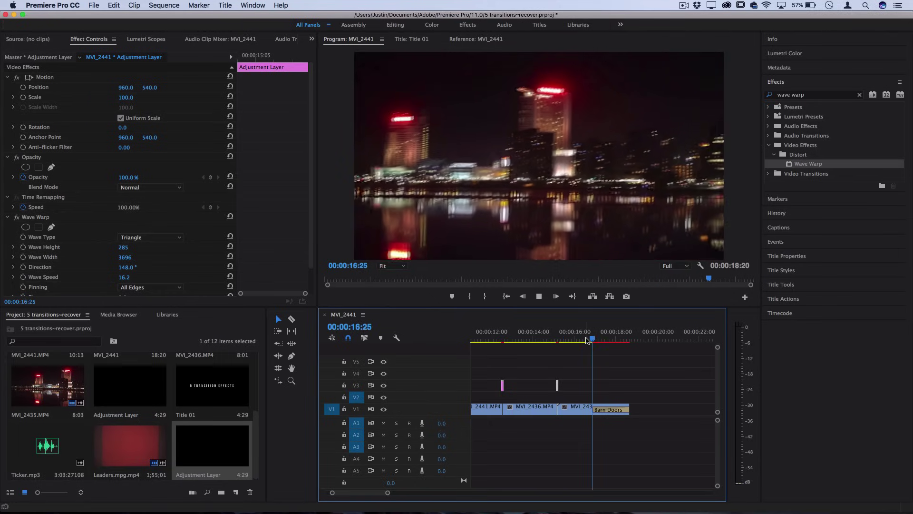
pyautogui.press('space')
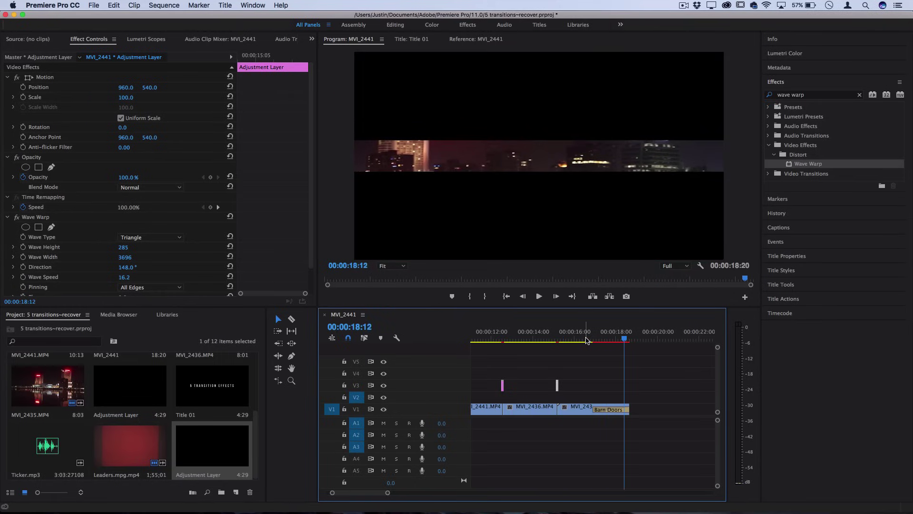